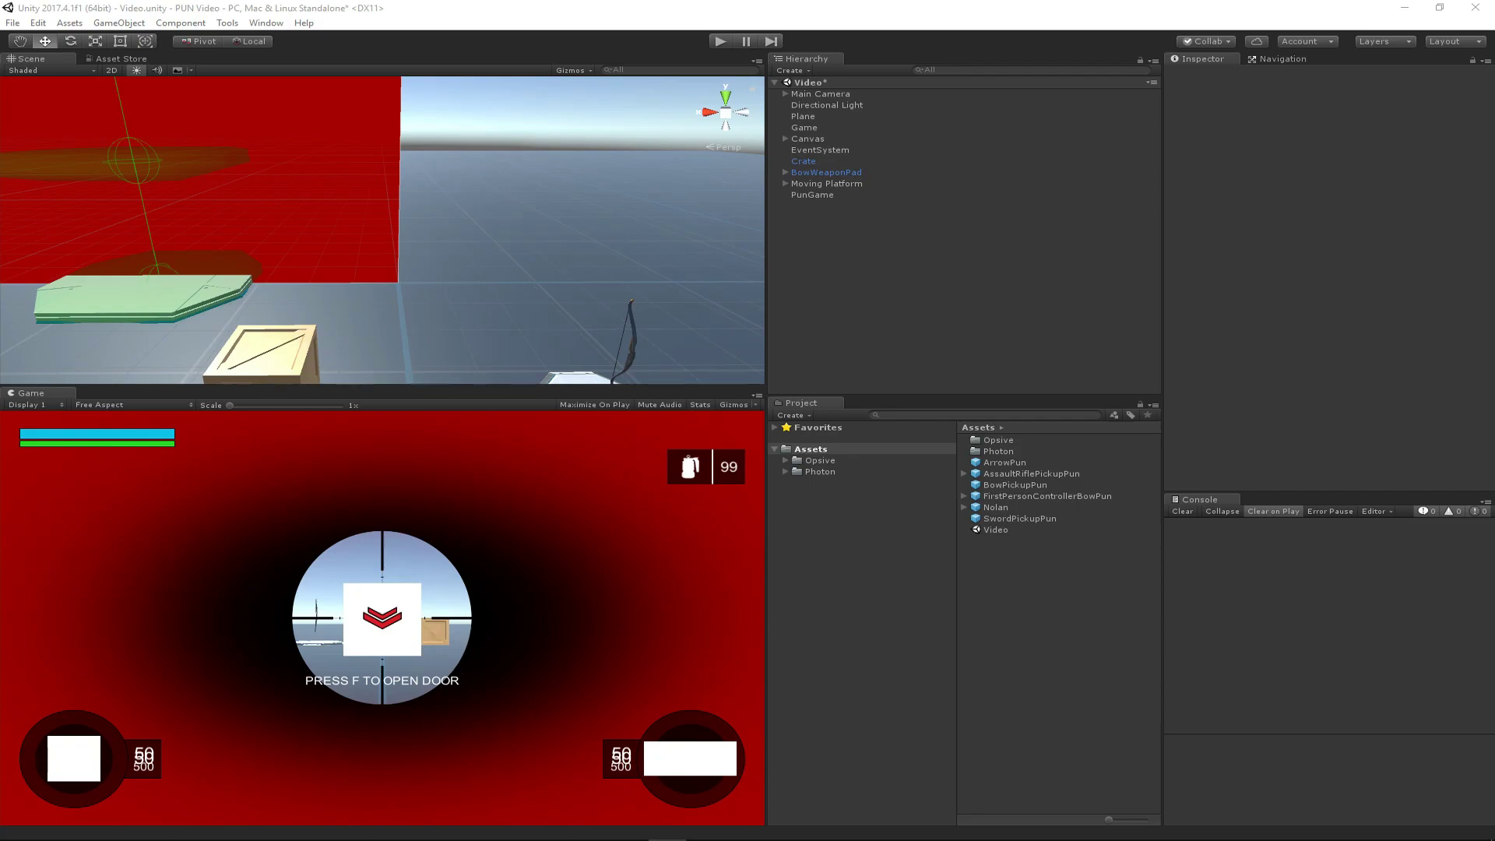
Assign the Nolan prefab as the Character of PunGame's Single Character Spawn Manager.
left_click(878, 195)
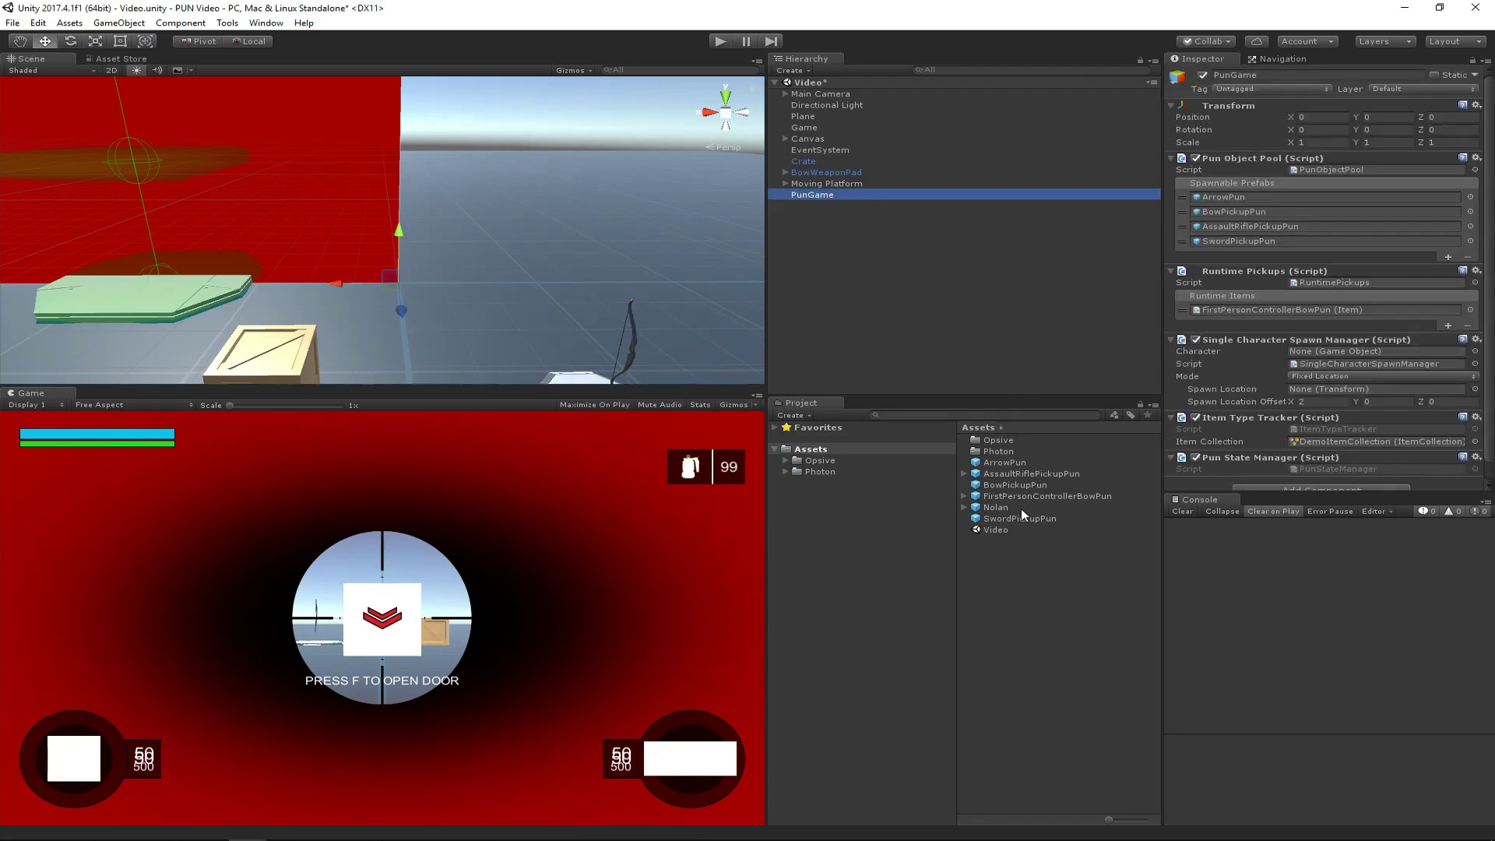
left_click_drag(1021, 508, 1342, 354)
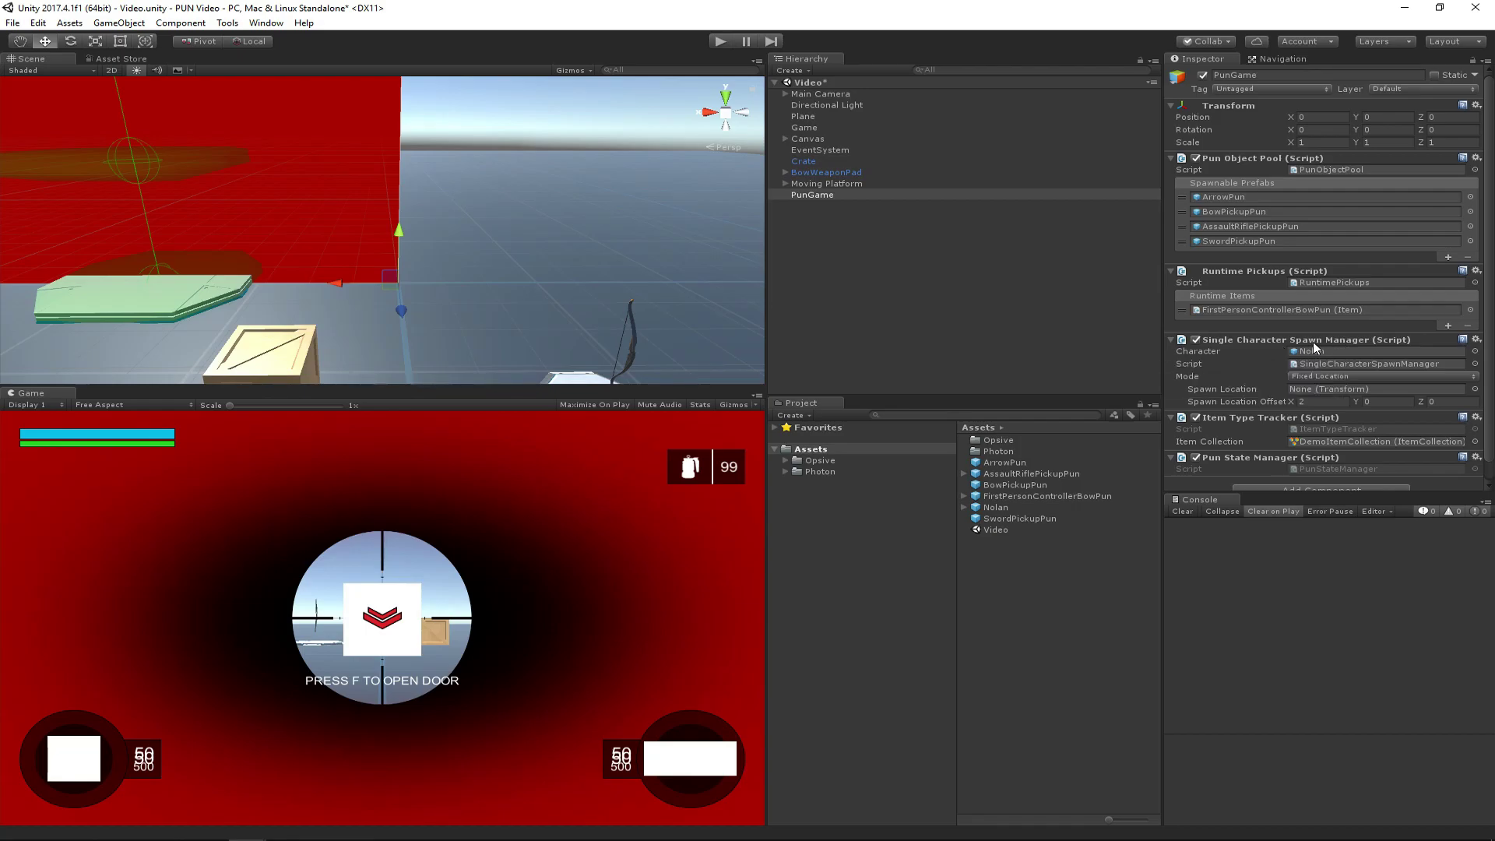
left_click(912, 297)
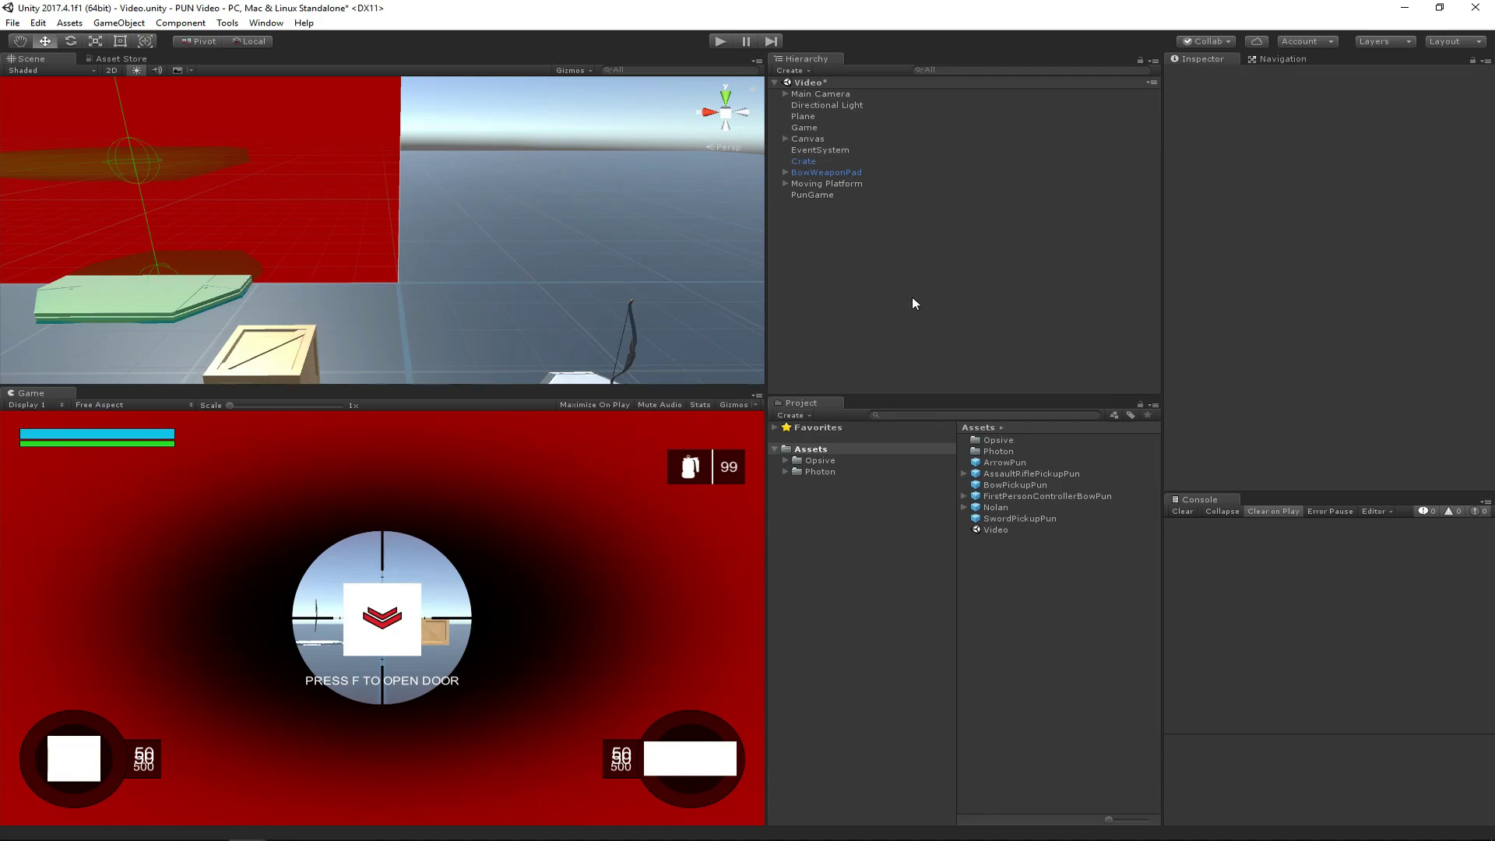
Create a new scene and add an empty game object named Menu to it.
left_click(12, 23)
left_click(32, 41)
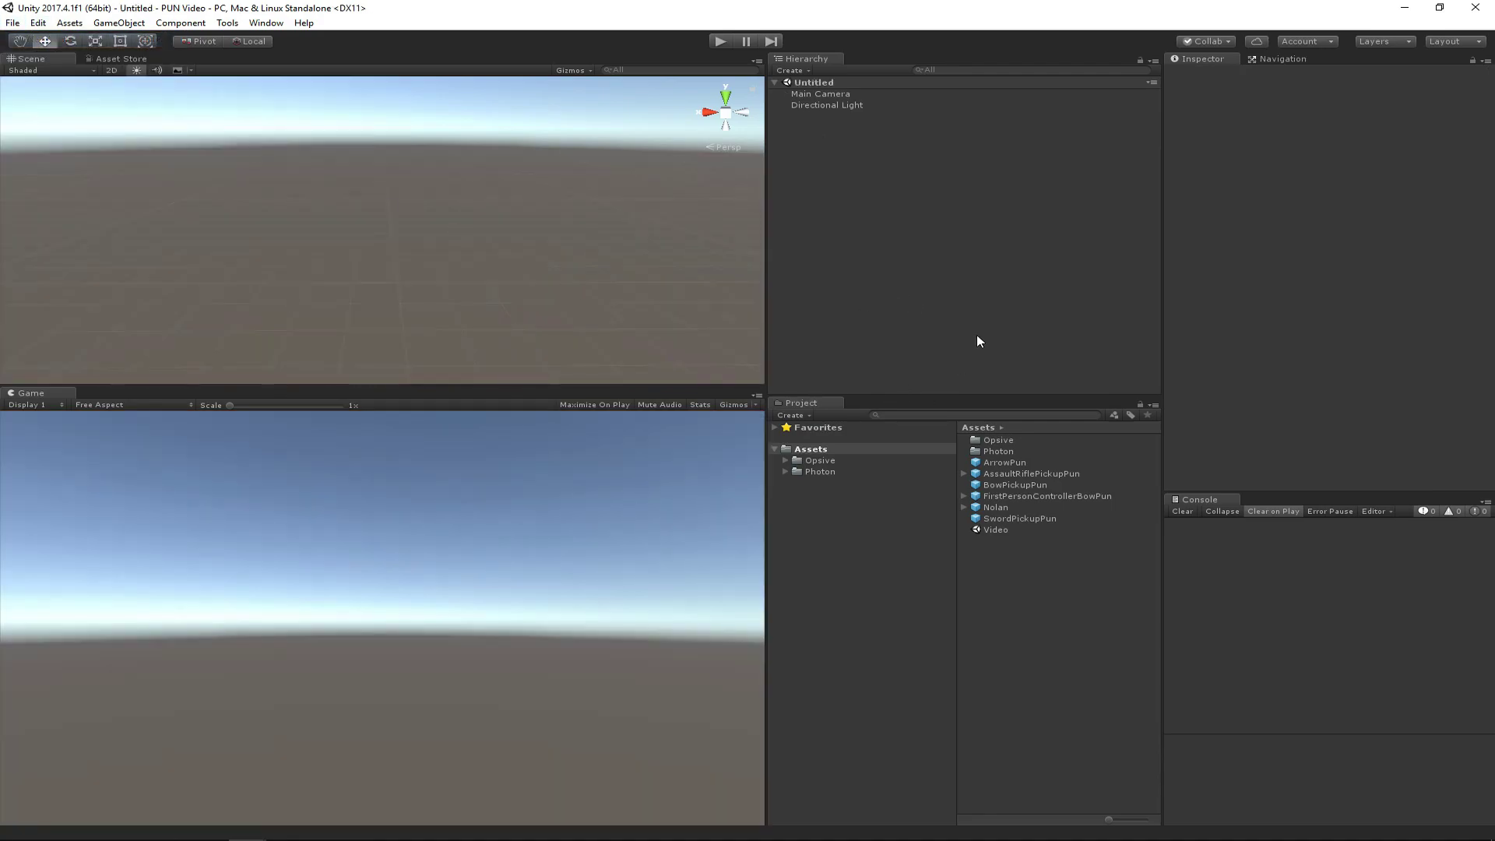
left_click(139, 24)
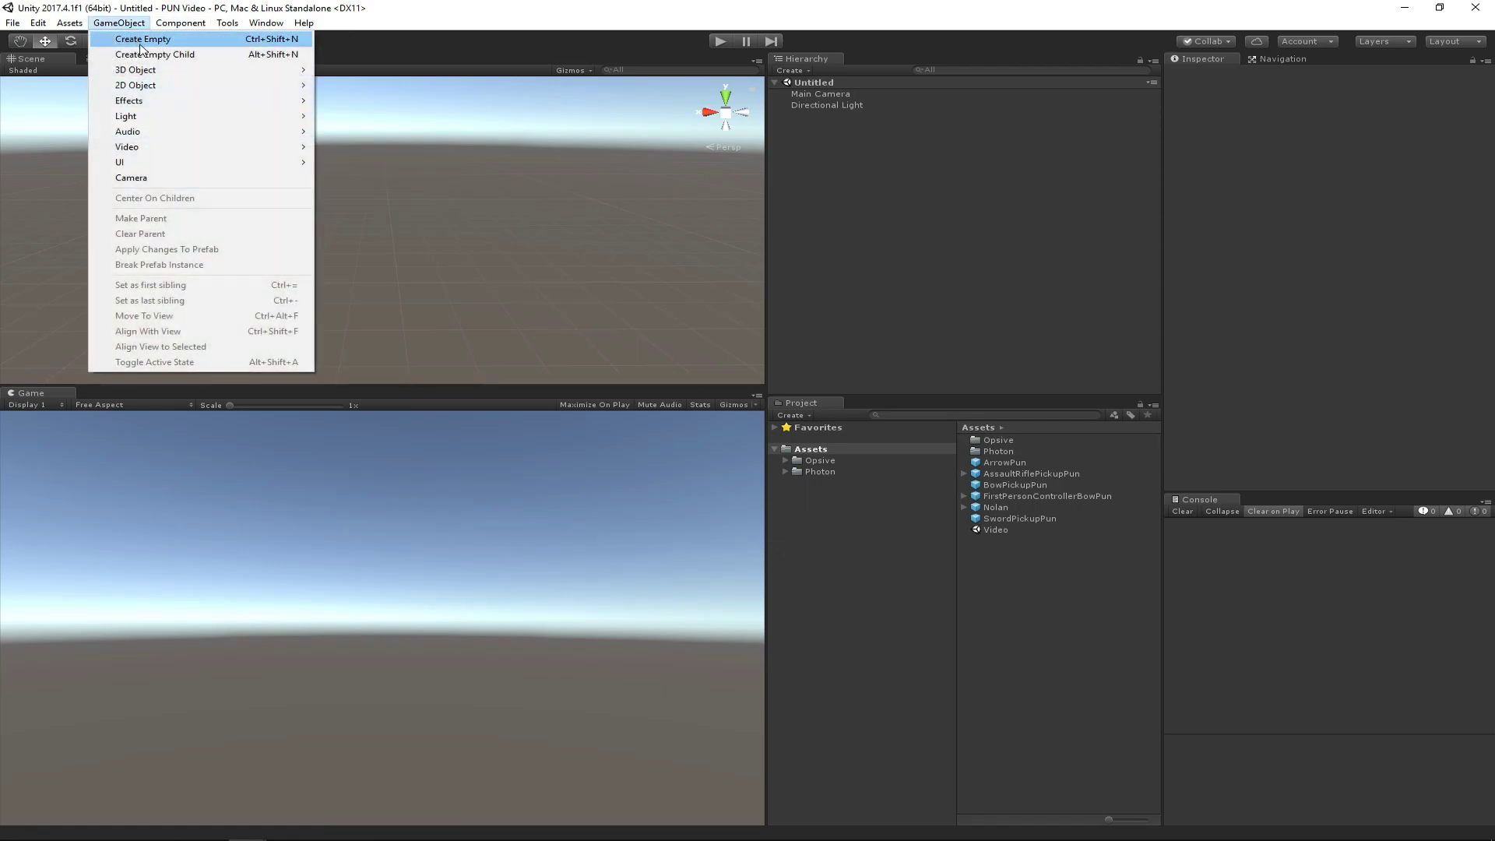
left_click(152, 41)
left_click(1308, 76)
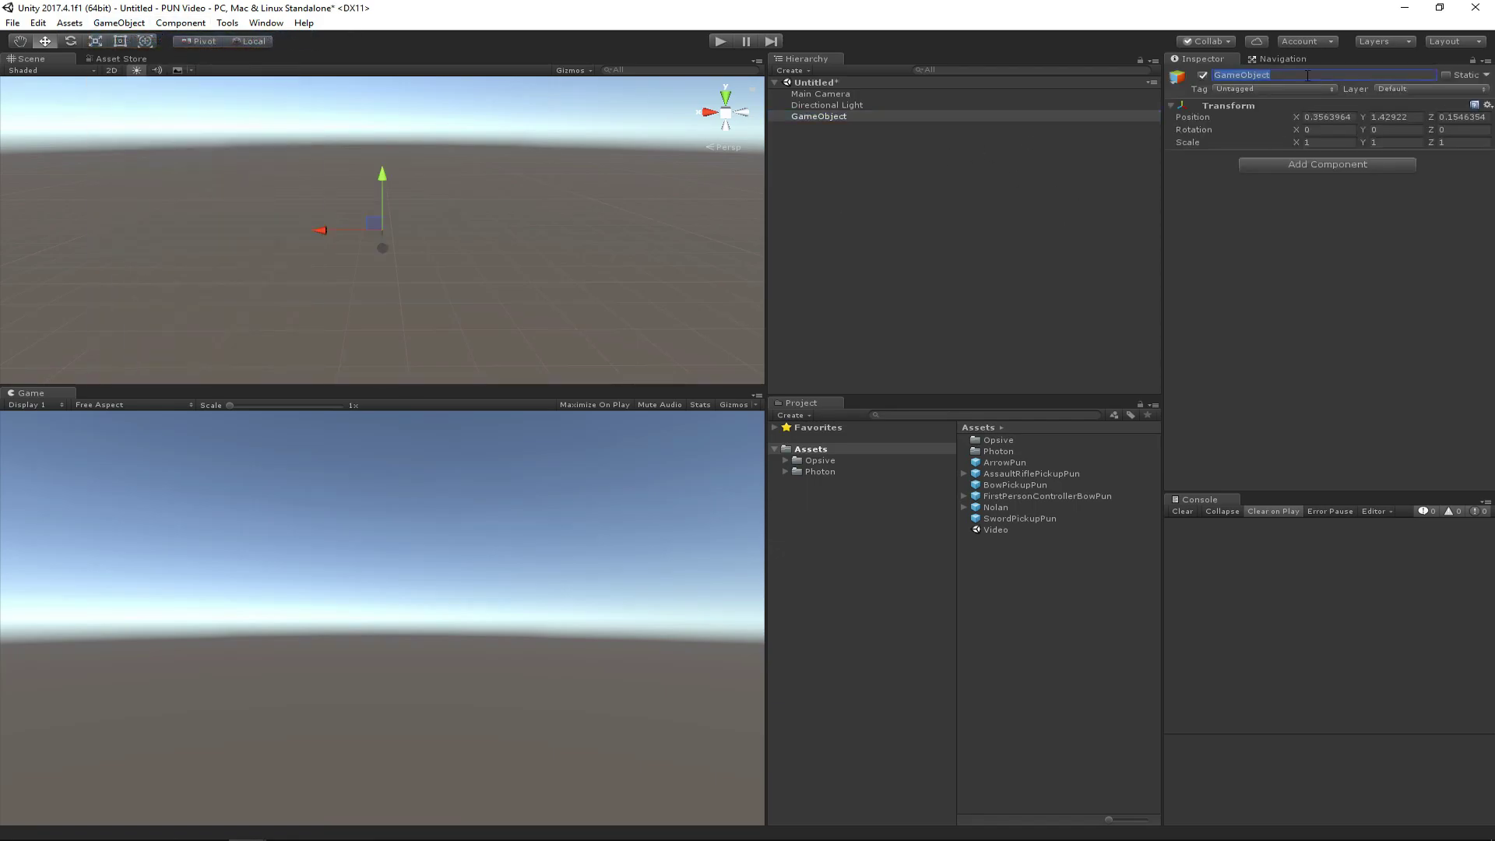
type("Menu")
Add a Menu Manager component to the Menu object and set its scene name to Video.
left_click(1306, 162)
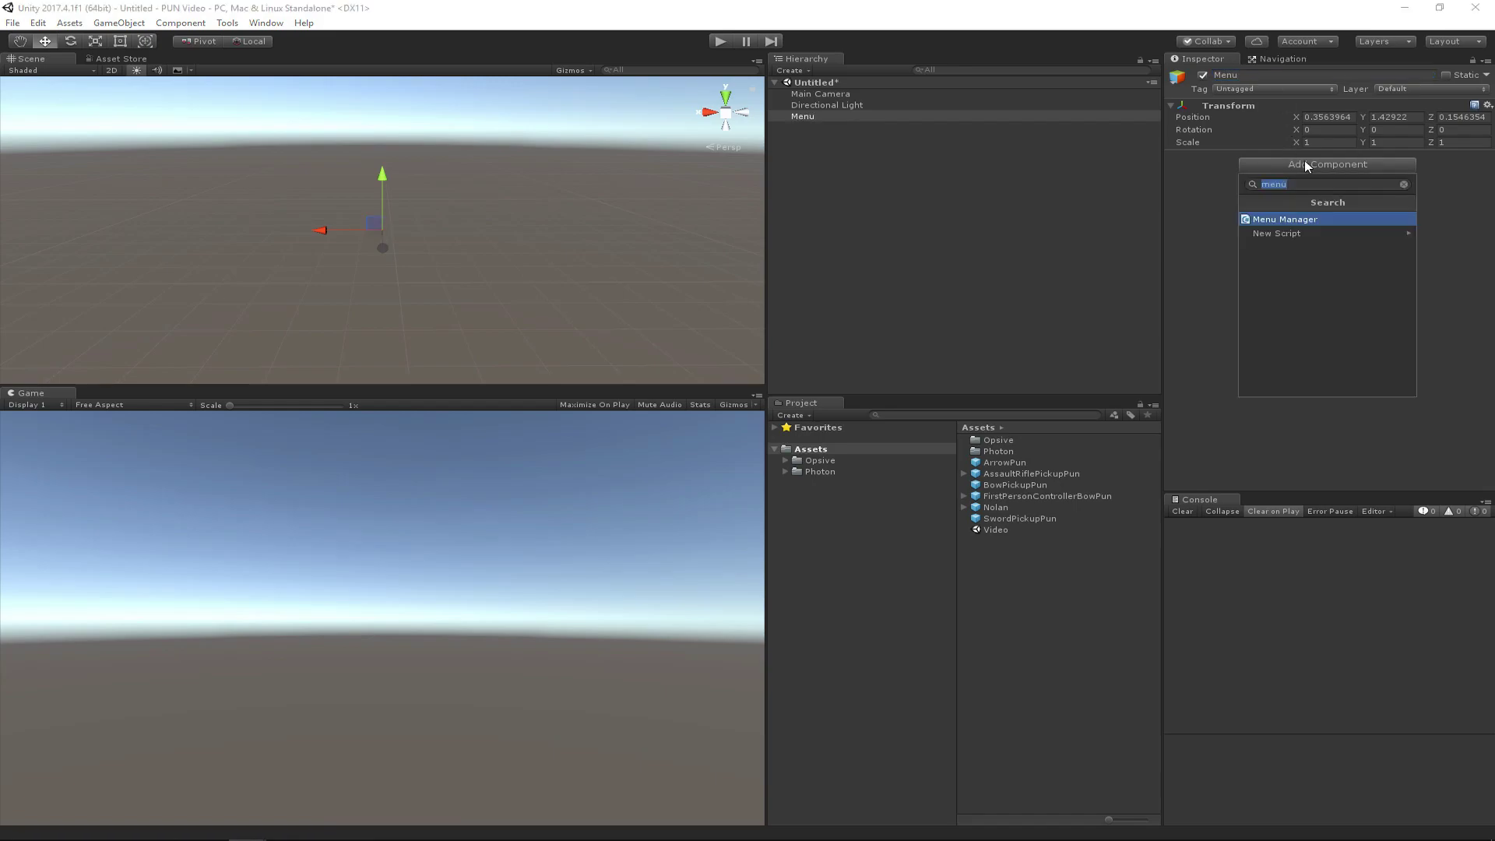
left_click(1278, 221)
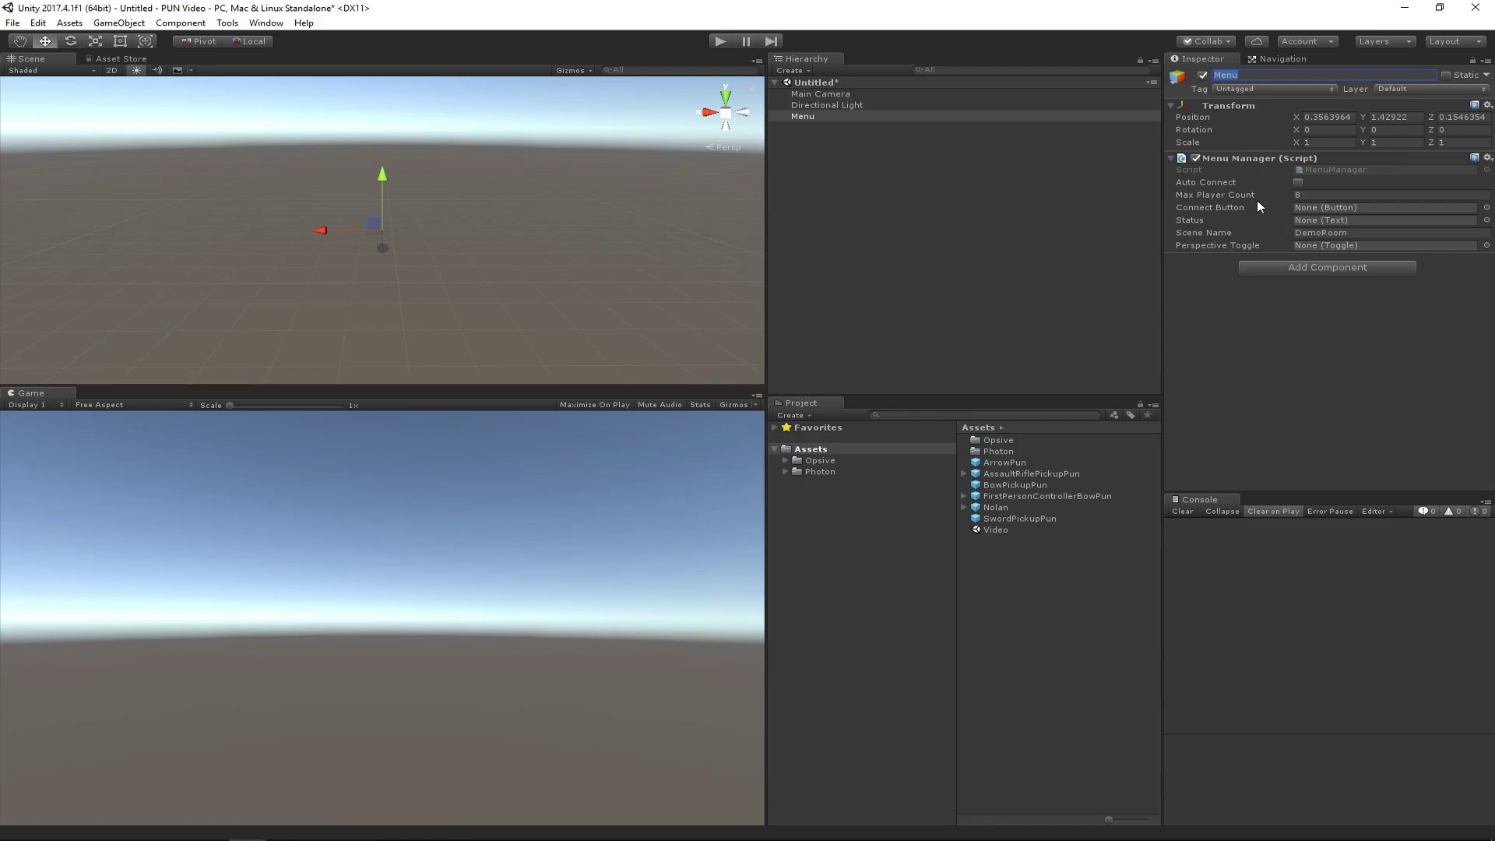
left_click(1341, 232)
type("Video")
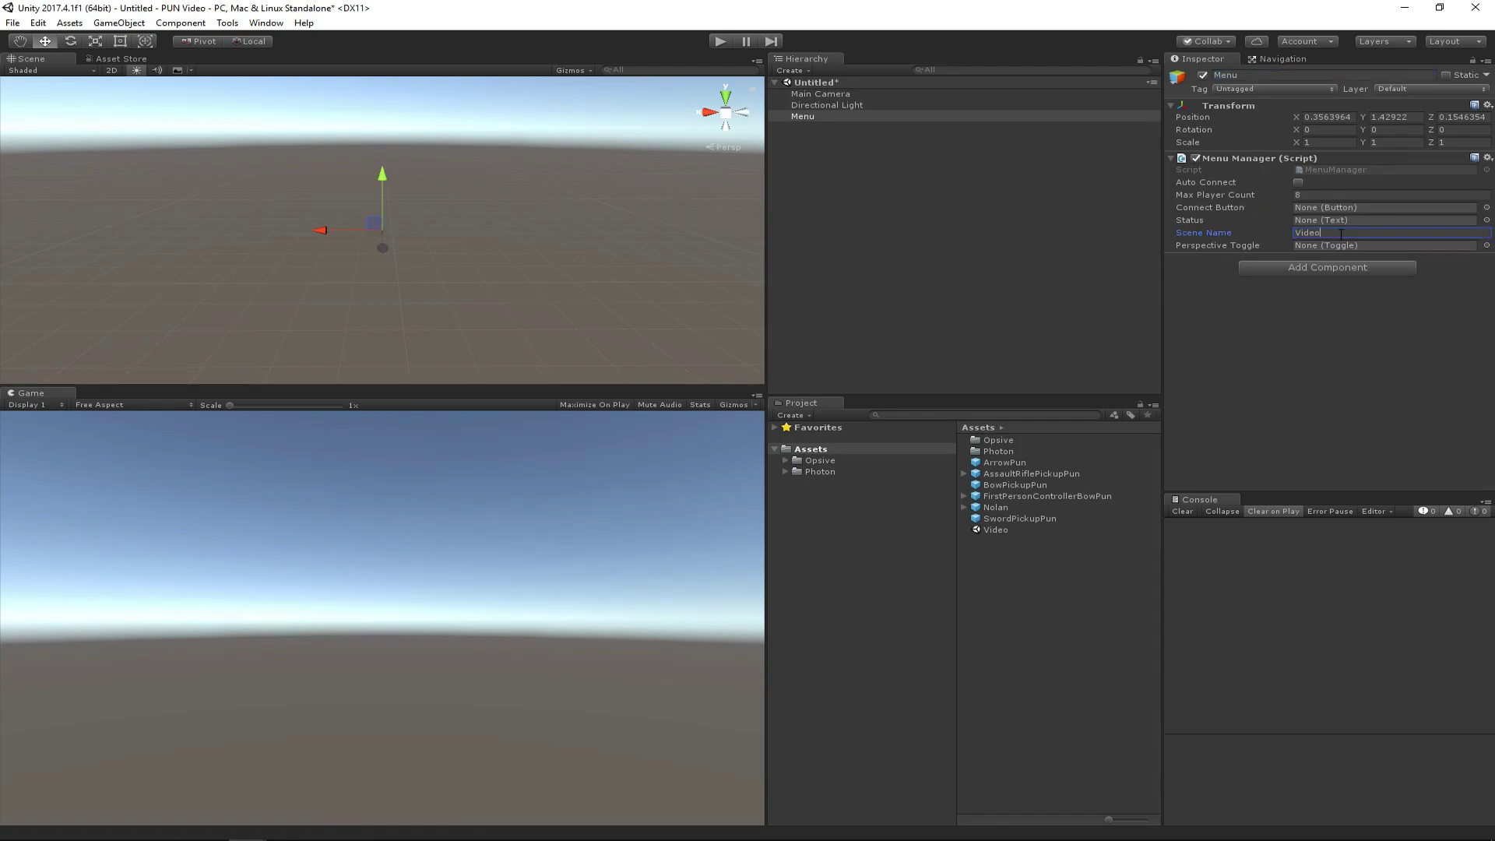
left_click(1369, 337)
Save the new scene as Menu in the project's Assets folder.
left_click(1030, 282)
key("ctrl+s")
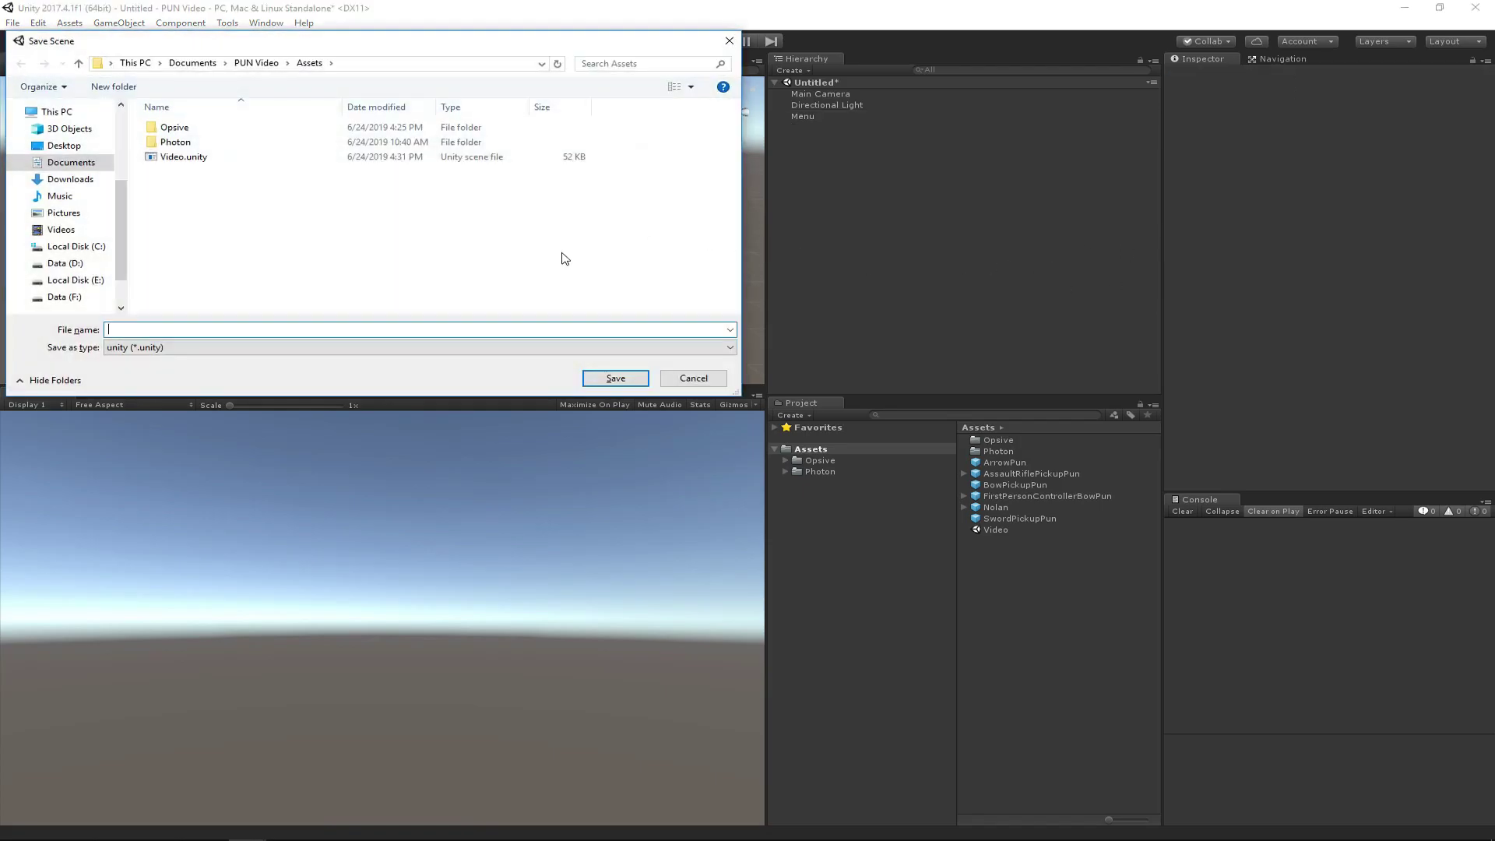
type("Menu")
key("Return")
Add the Menu scene and the Video scene, in that order, to the scenes included in the build.
left_click(12, 23)
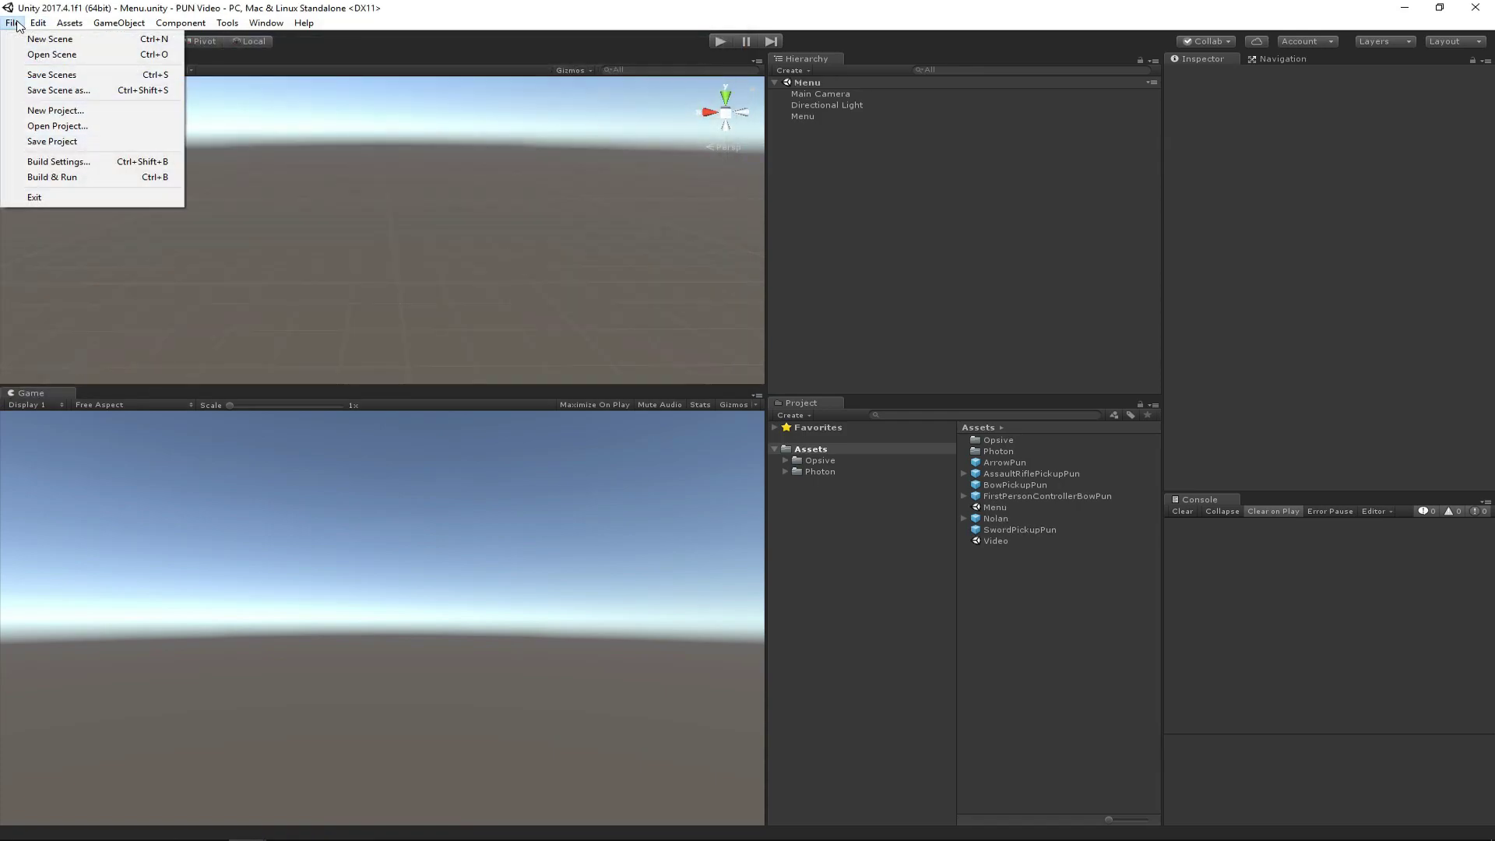
left_click(59, 162)
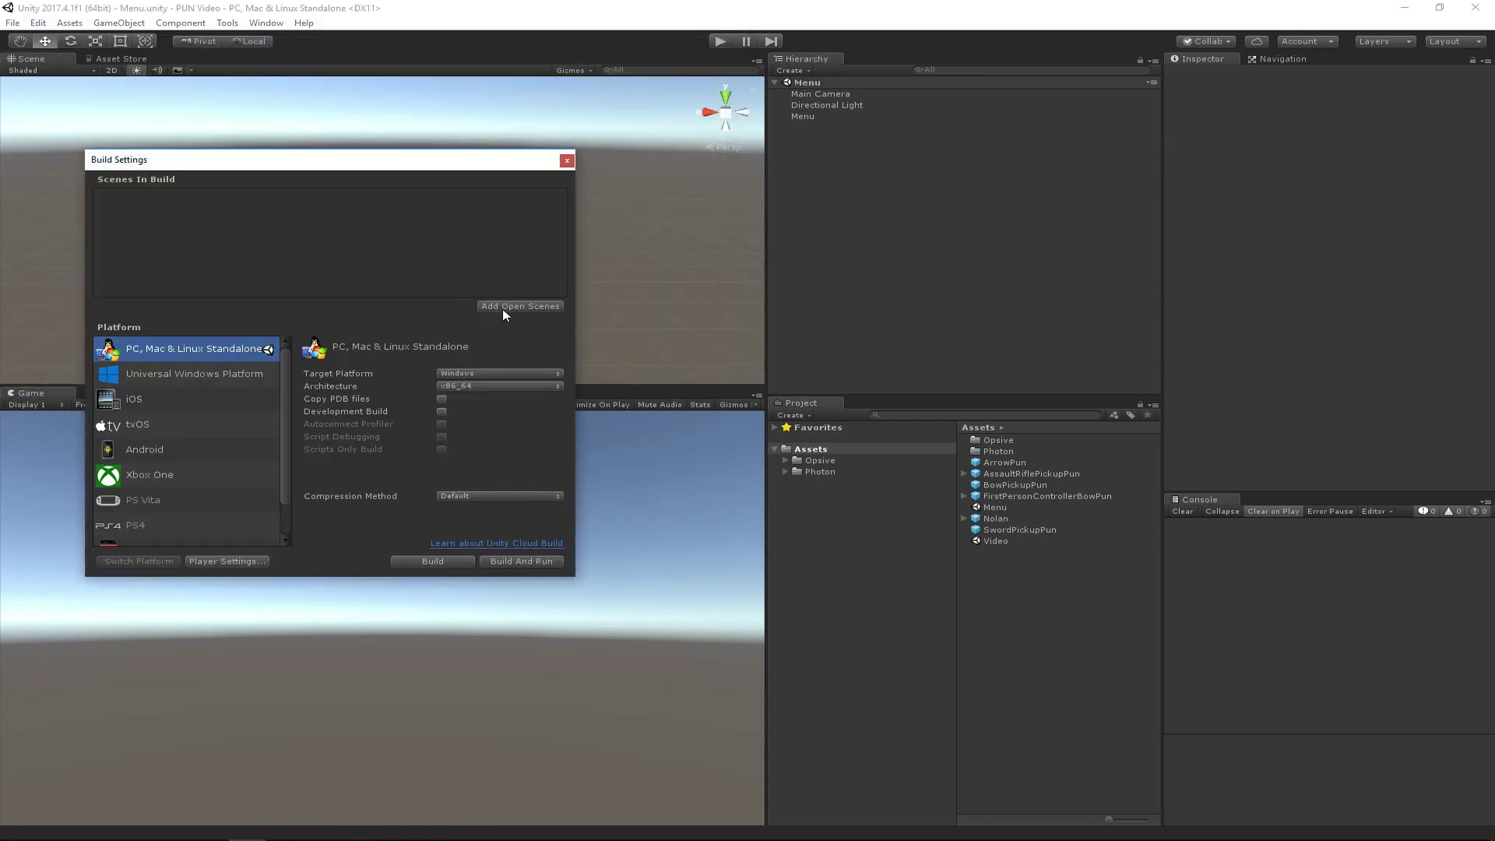
left_click(532, 308)
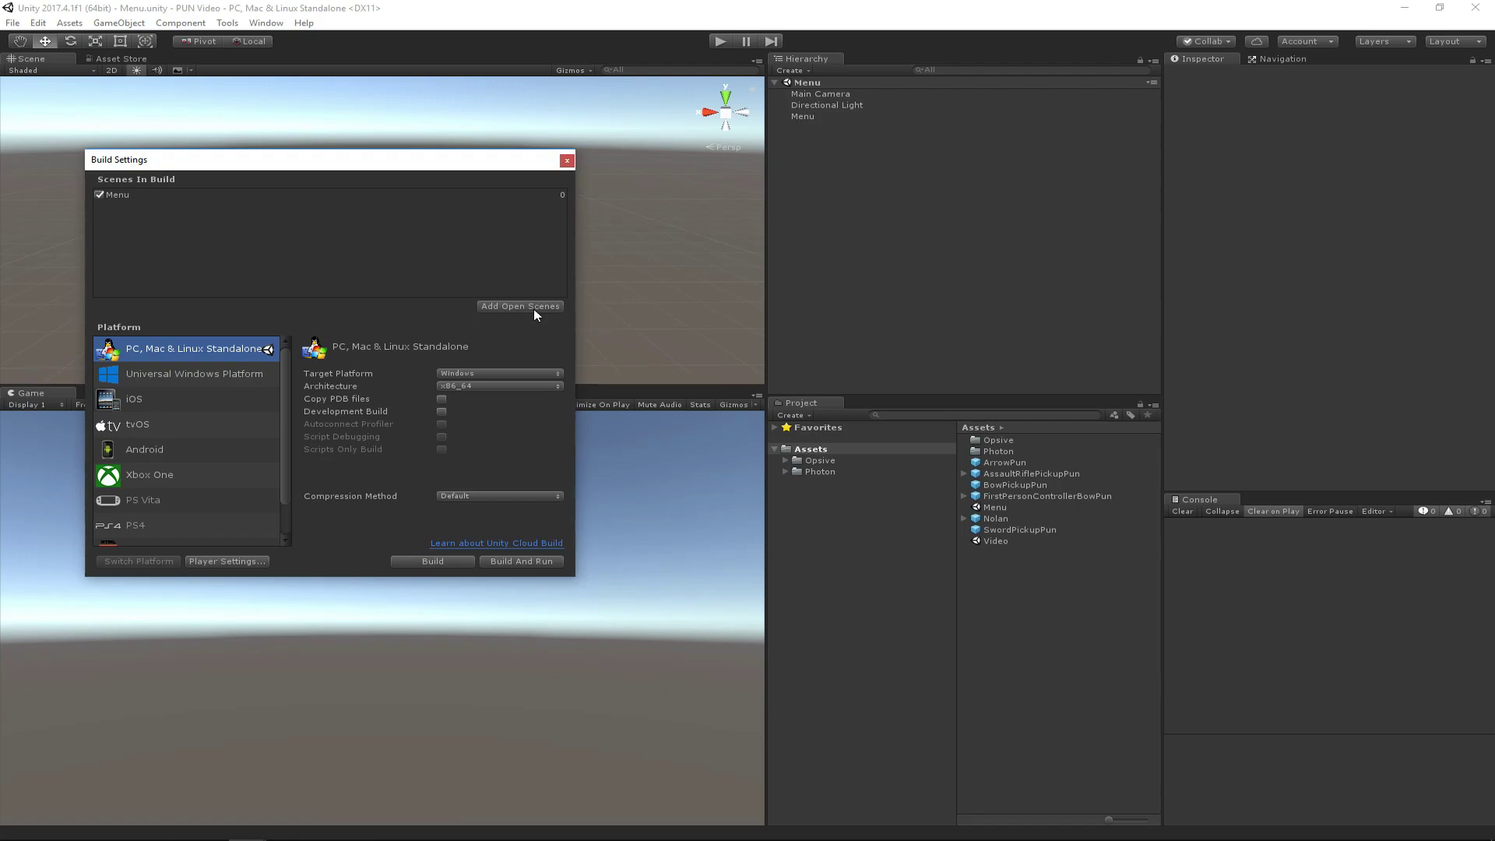
double_click(994, 539)
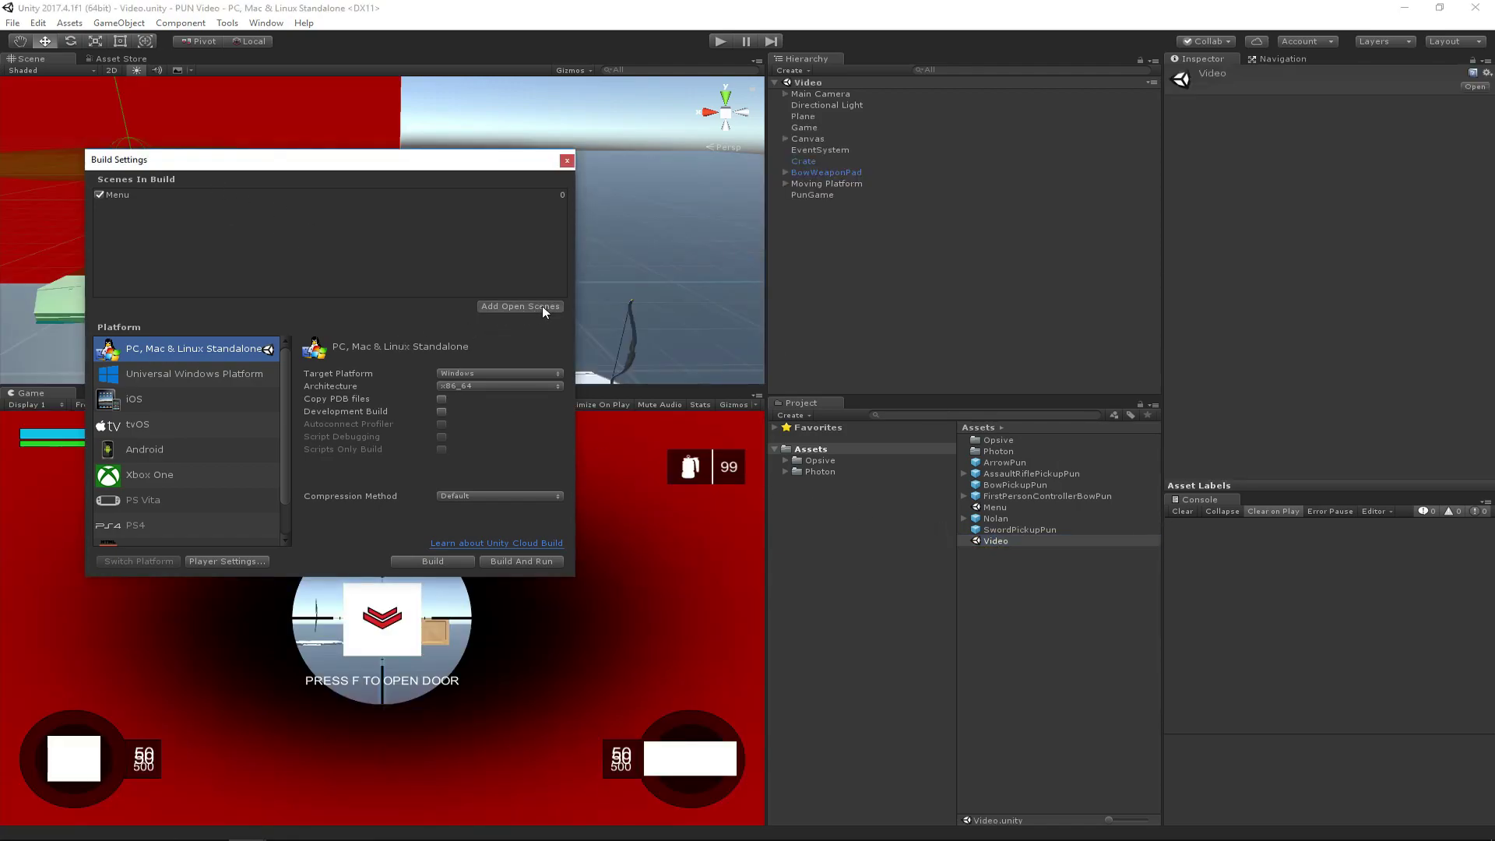
left_click(542, 306)
Reopen the Menu scene and close the build settings.
double_click(1033, 508)
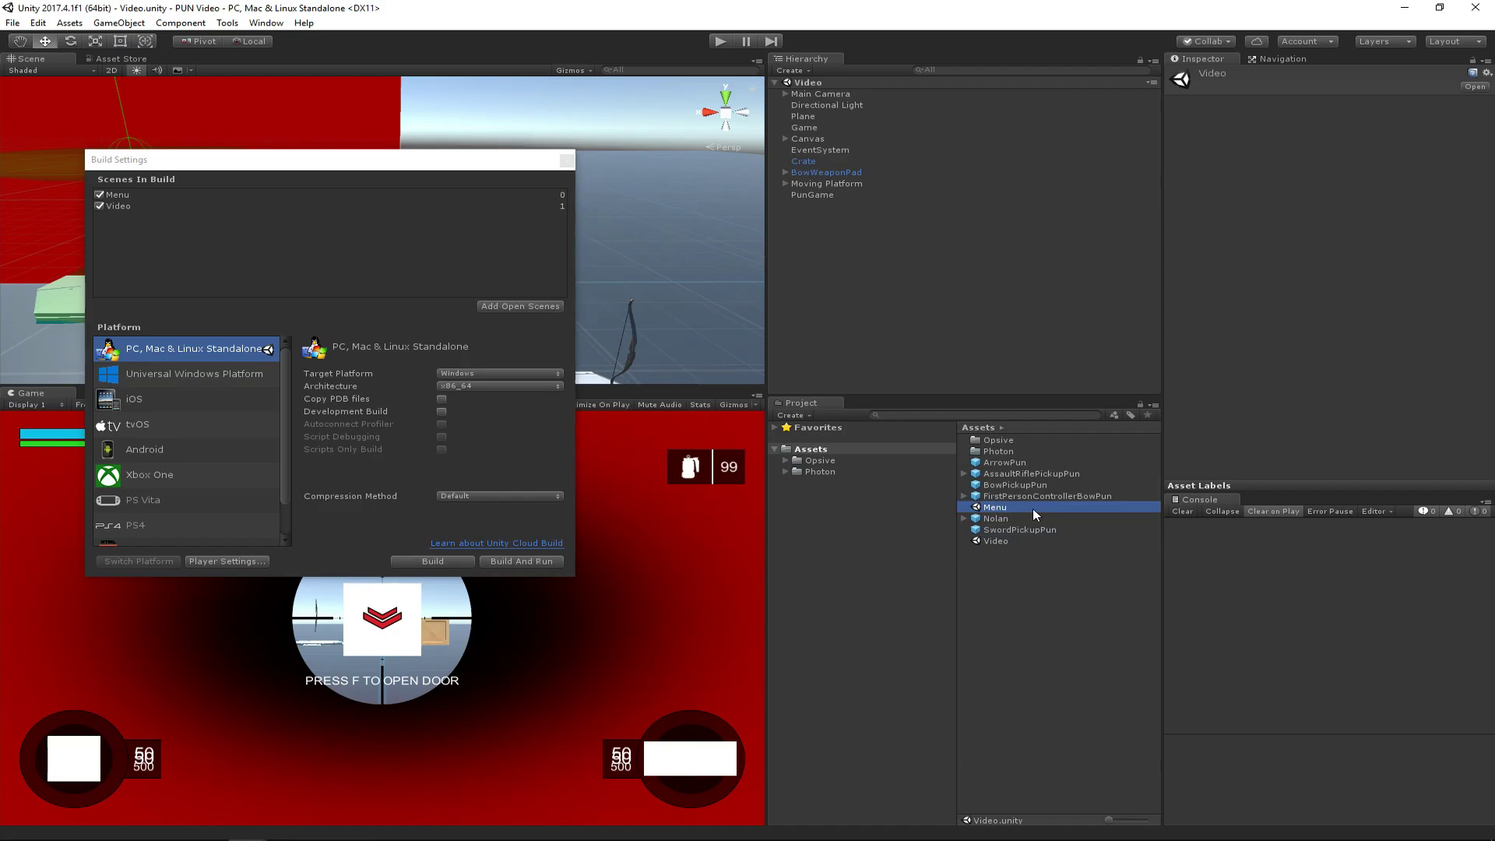
left_click(566, 161)
left_click(595, 169)
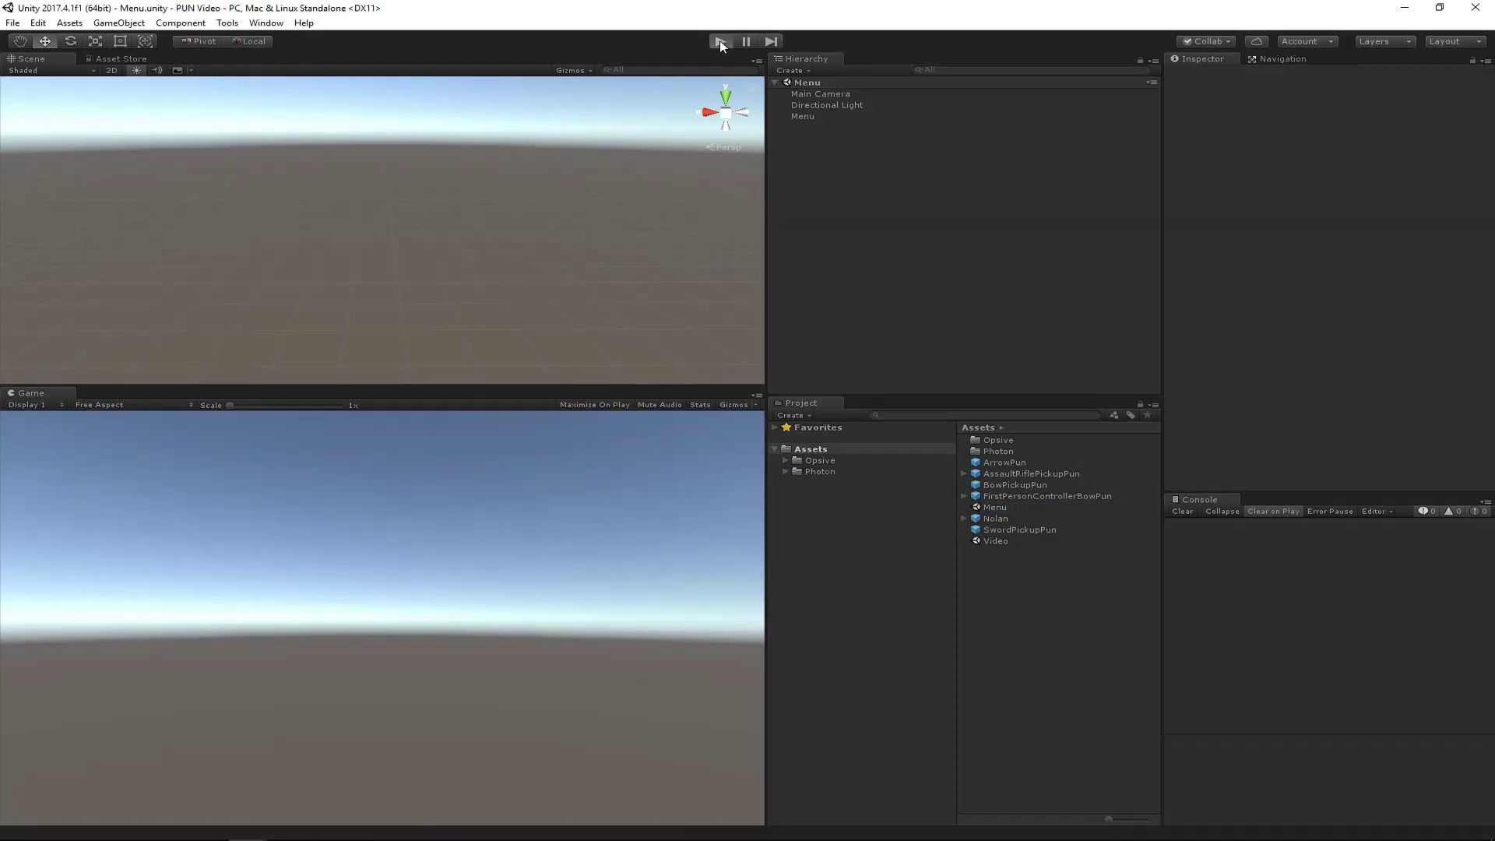
Play-test the Menu scene in the editor by walking the spawned character around, and stop the playback.
left_click(721, 43)
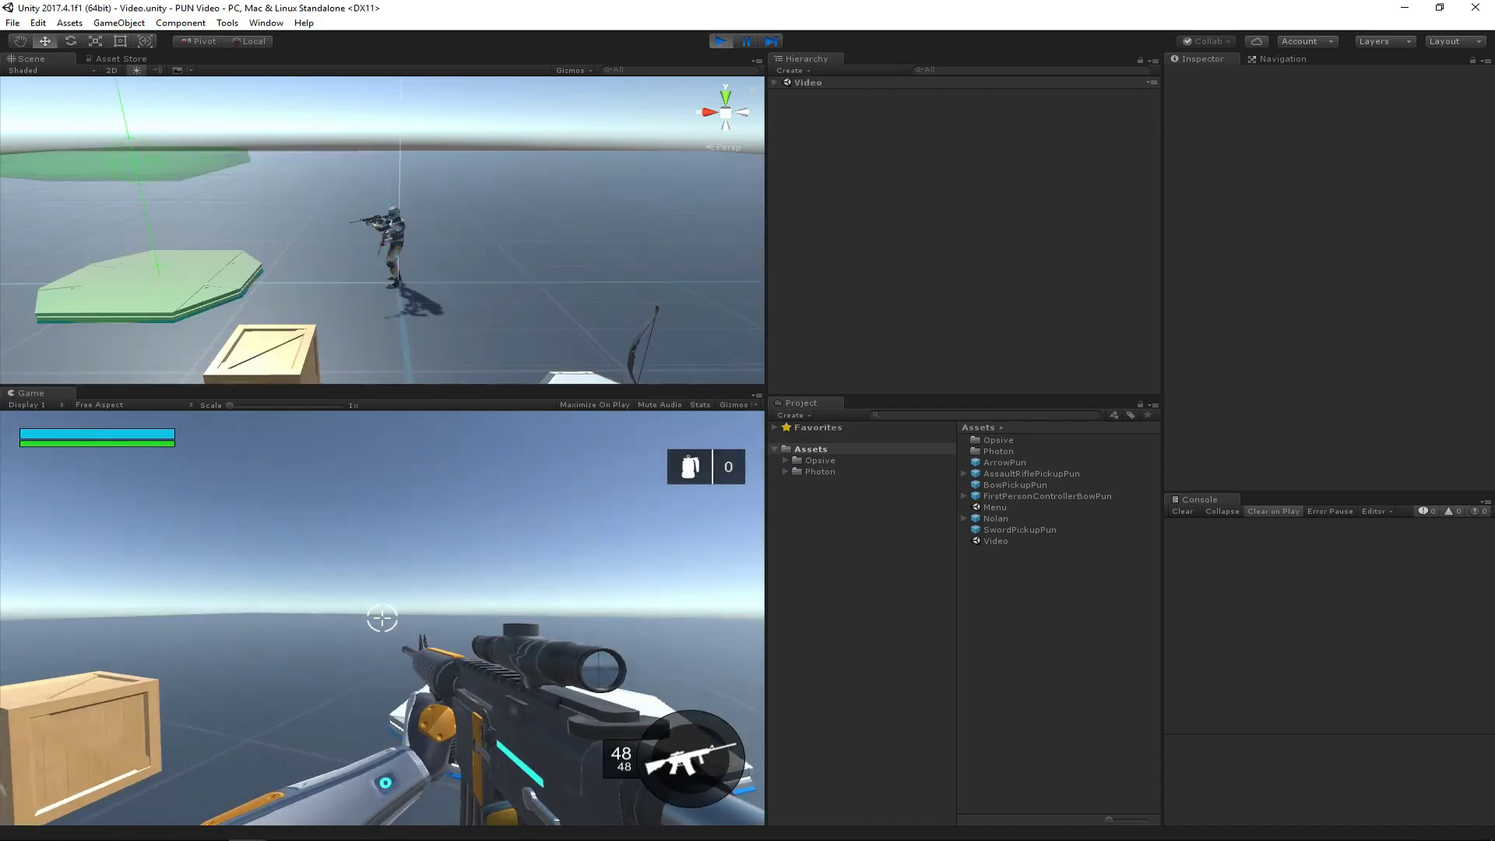
key("s")
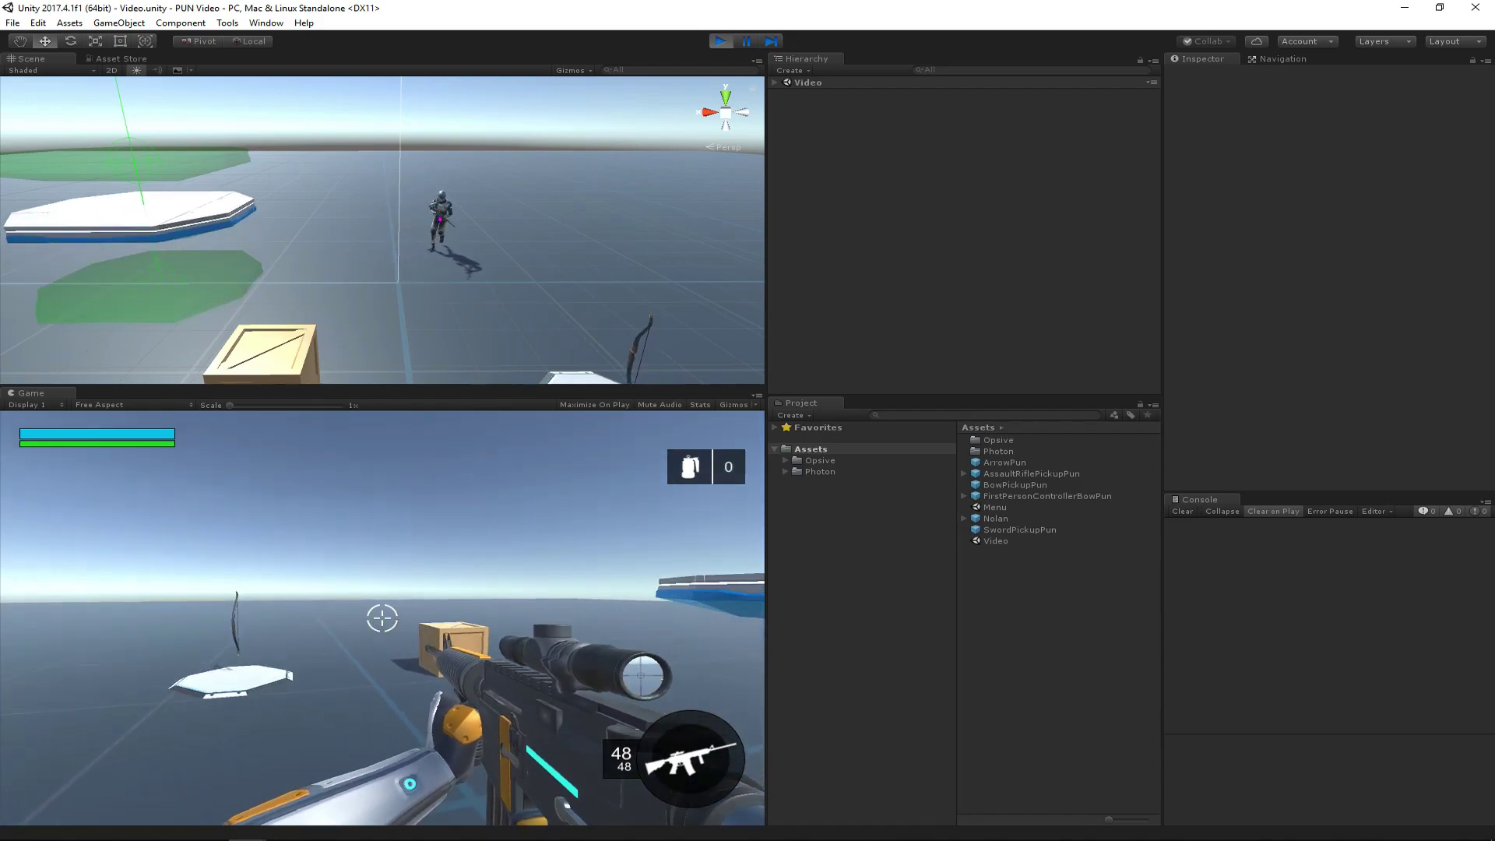
key("d")
key("Escape")
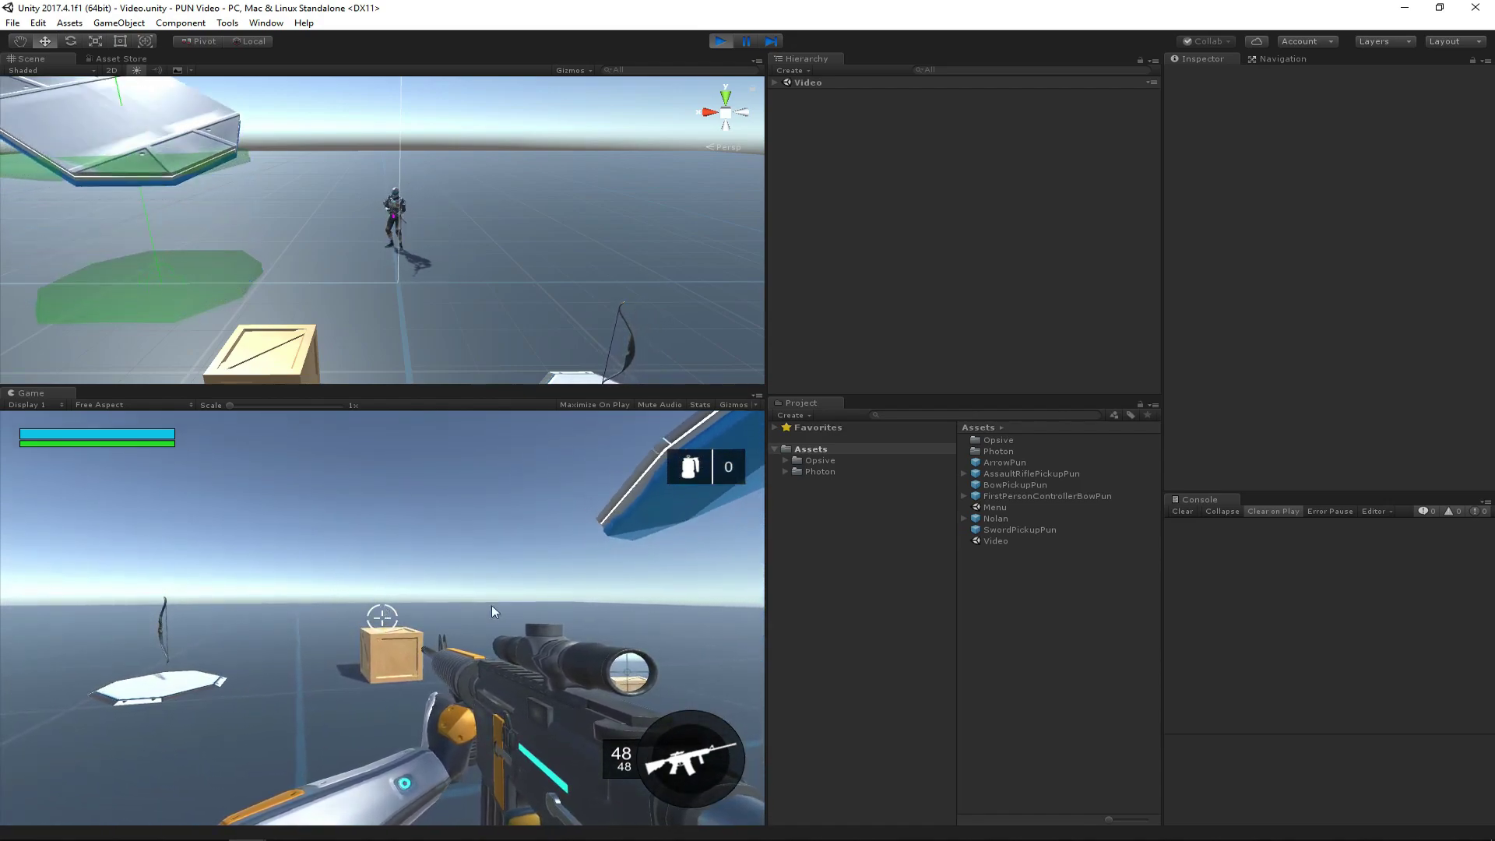
key("ctrl+p")
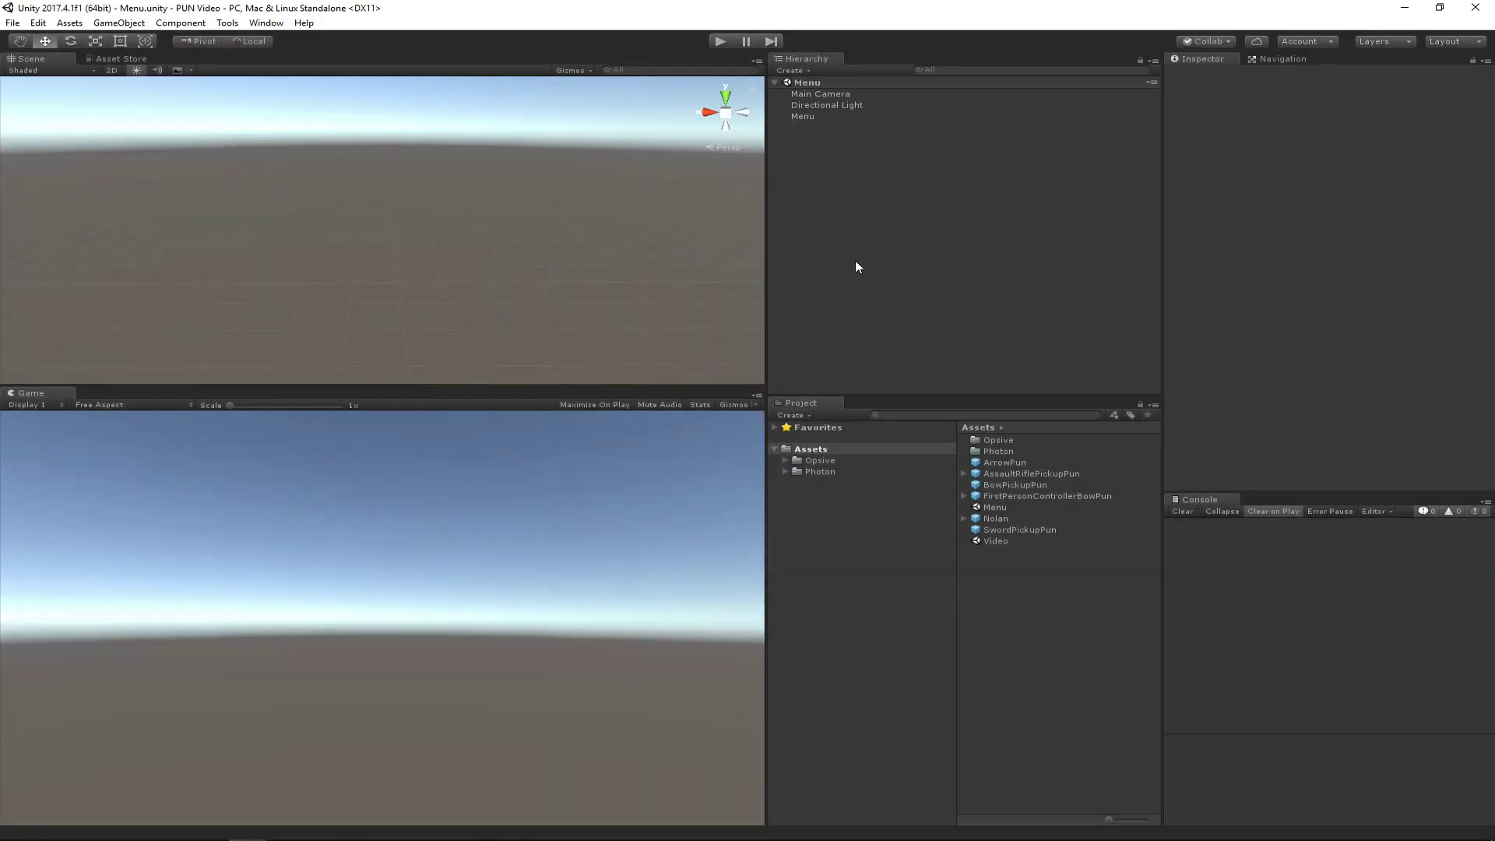
Build the standalone player and run two PUNVideo instances side by side.
left_click(14, 23)
left_click(121, 165)
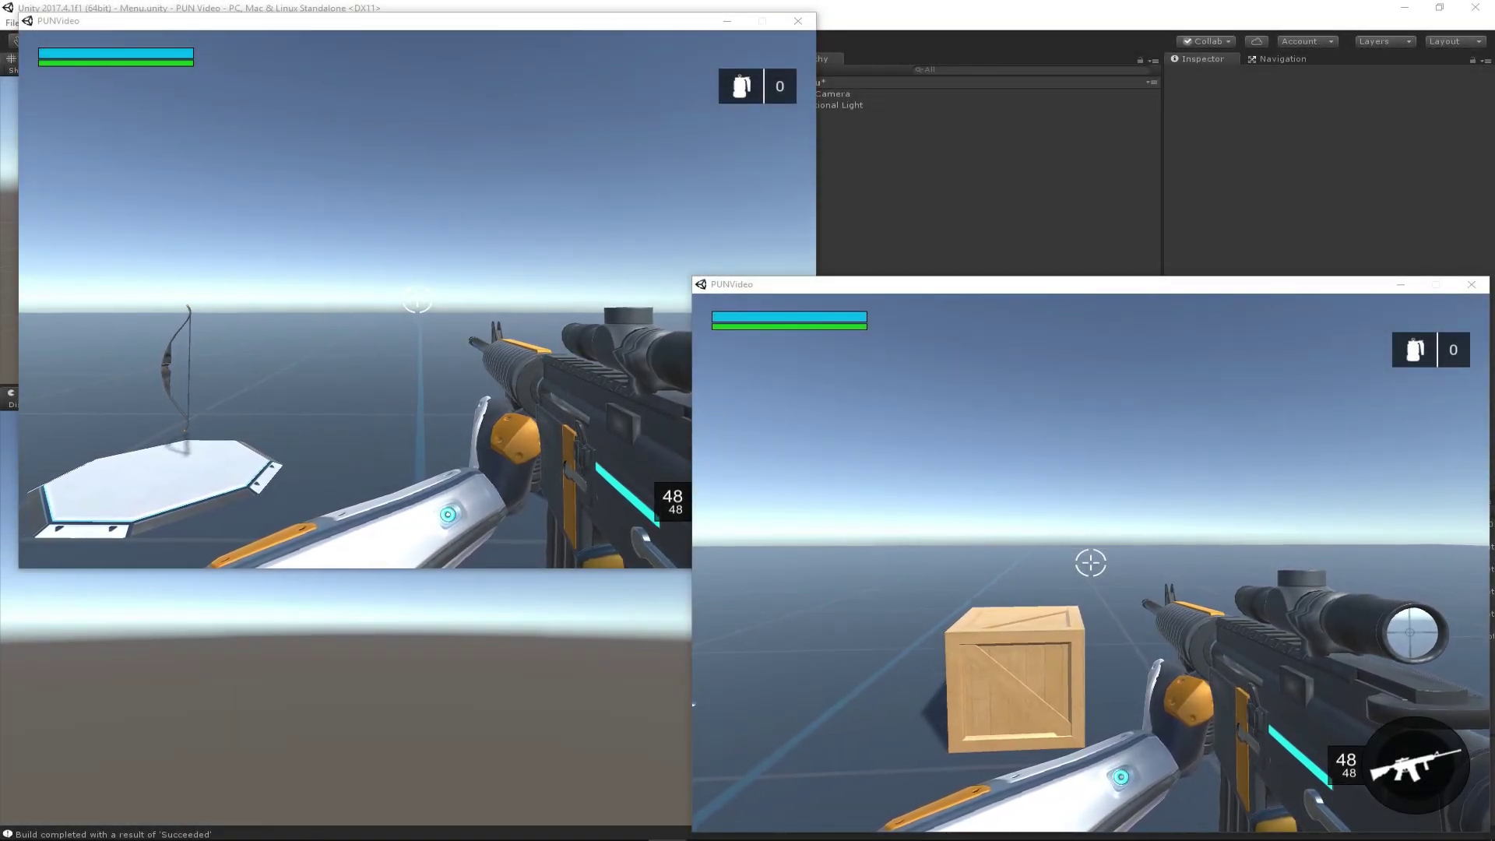
In the second PUNVideo instance, walk the character around the other player to check that both characters are synchronized.
left_click(1142, 558)
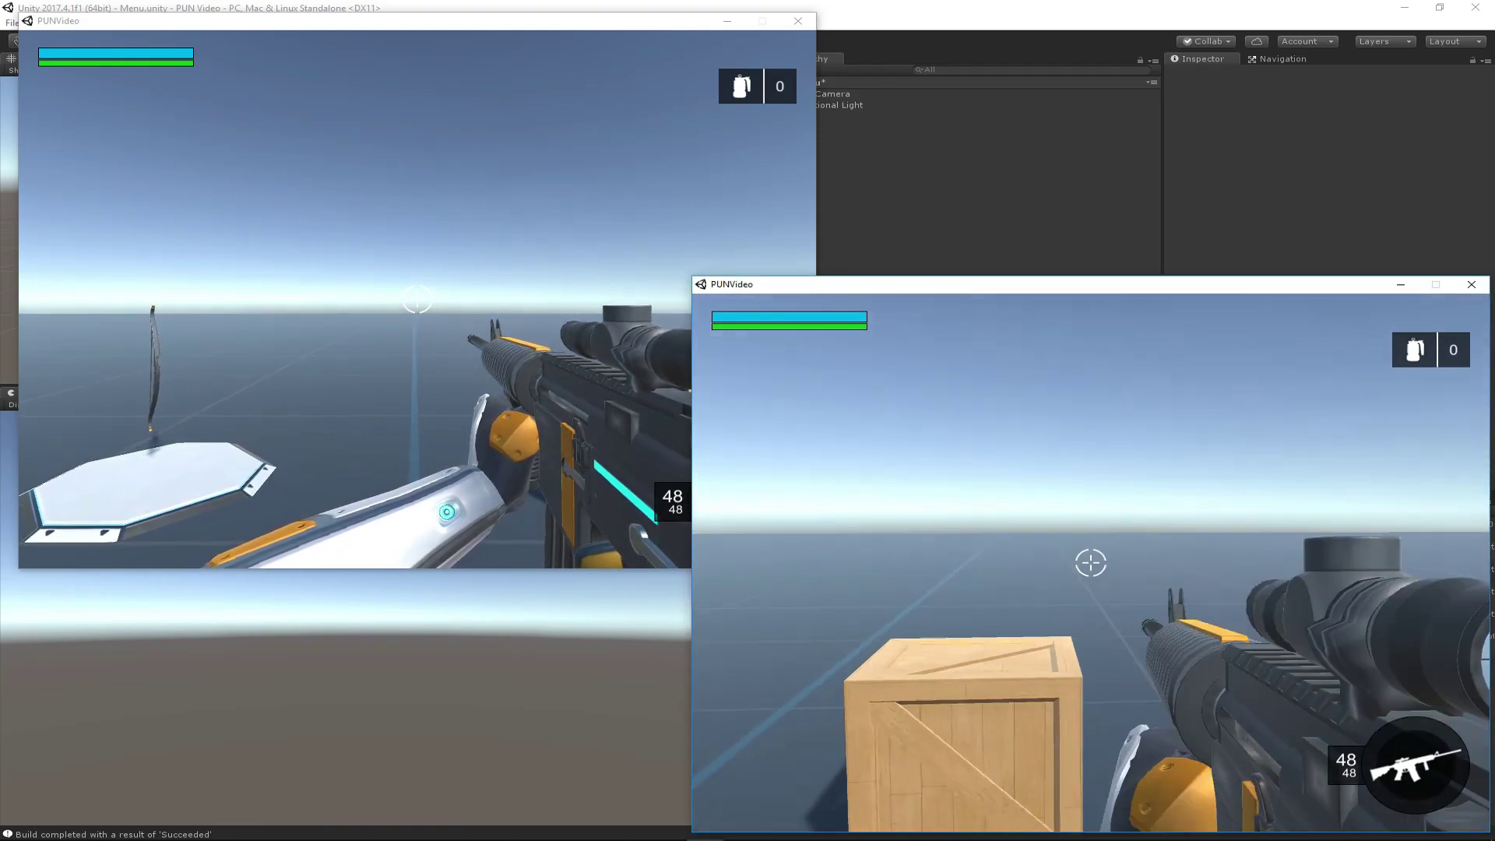
key("s")
key("w")
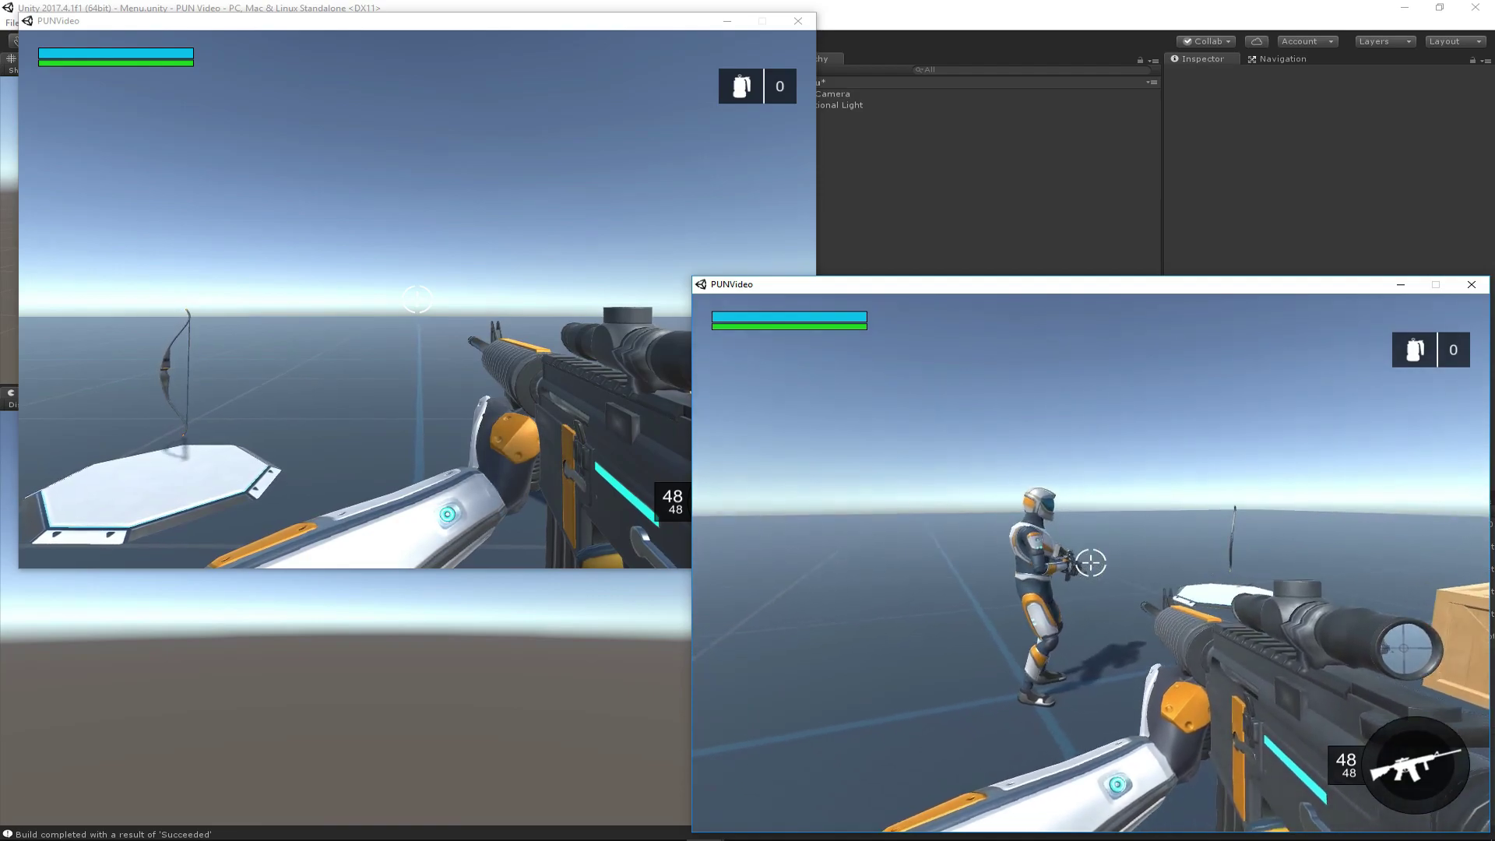
key("w")
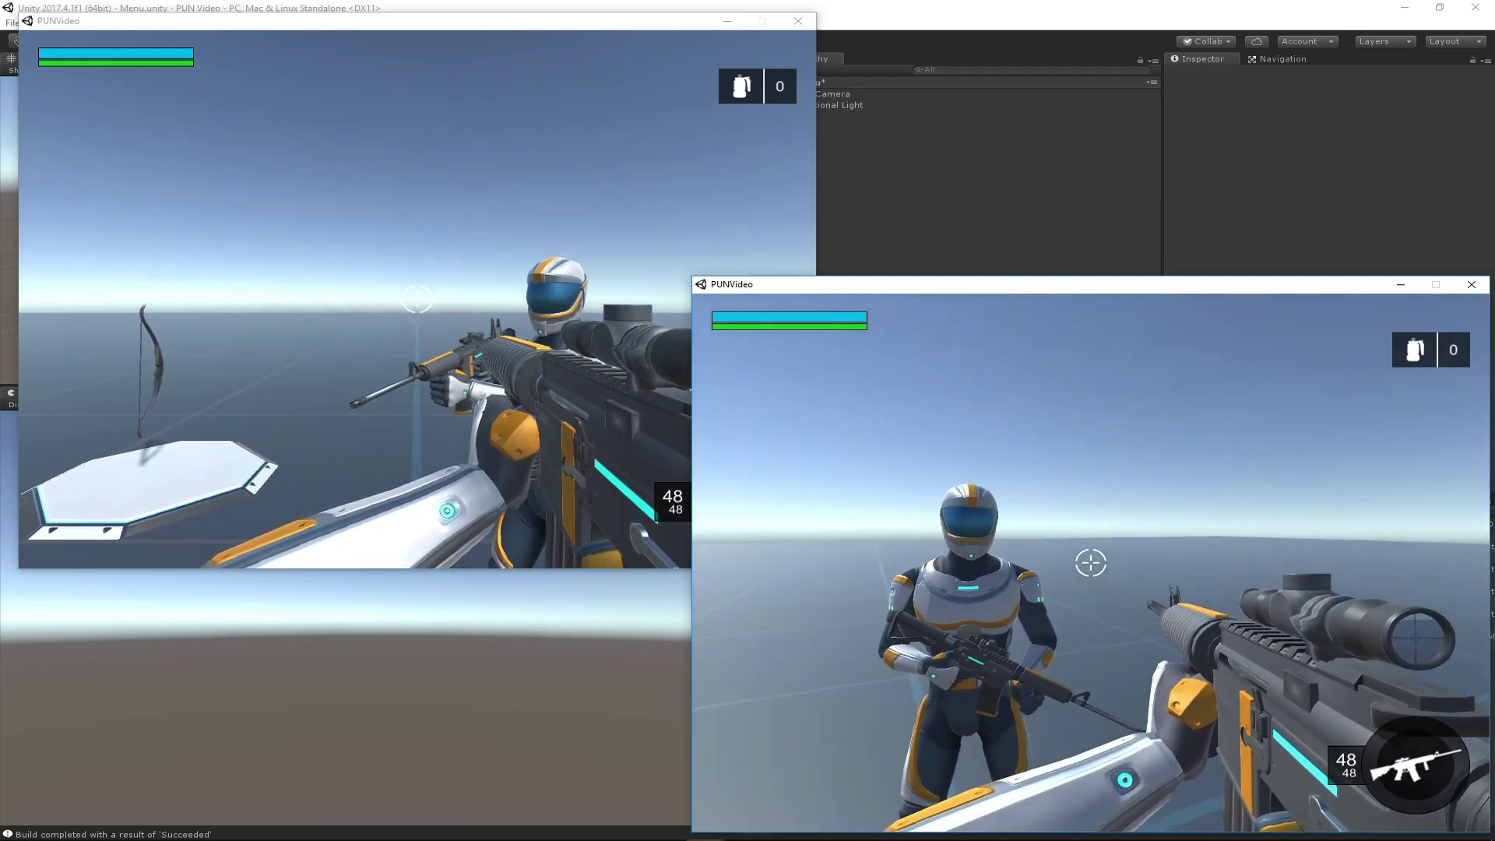
key("s")
key("d")
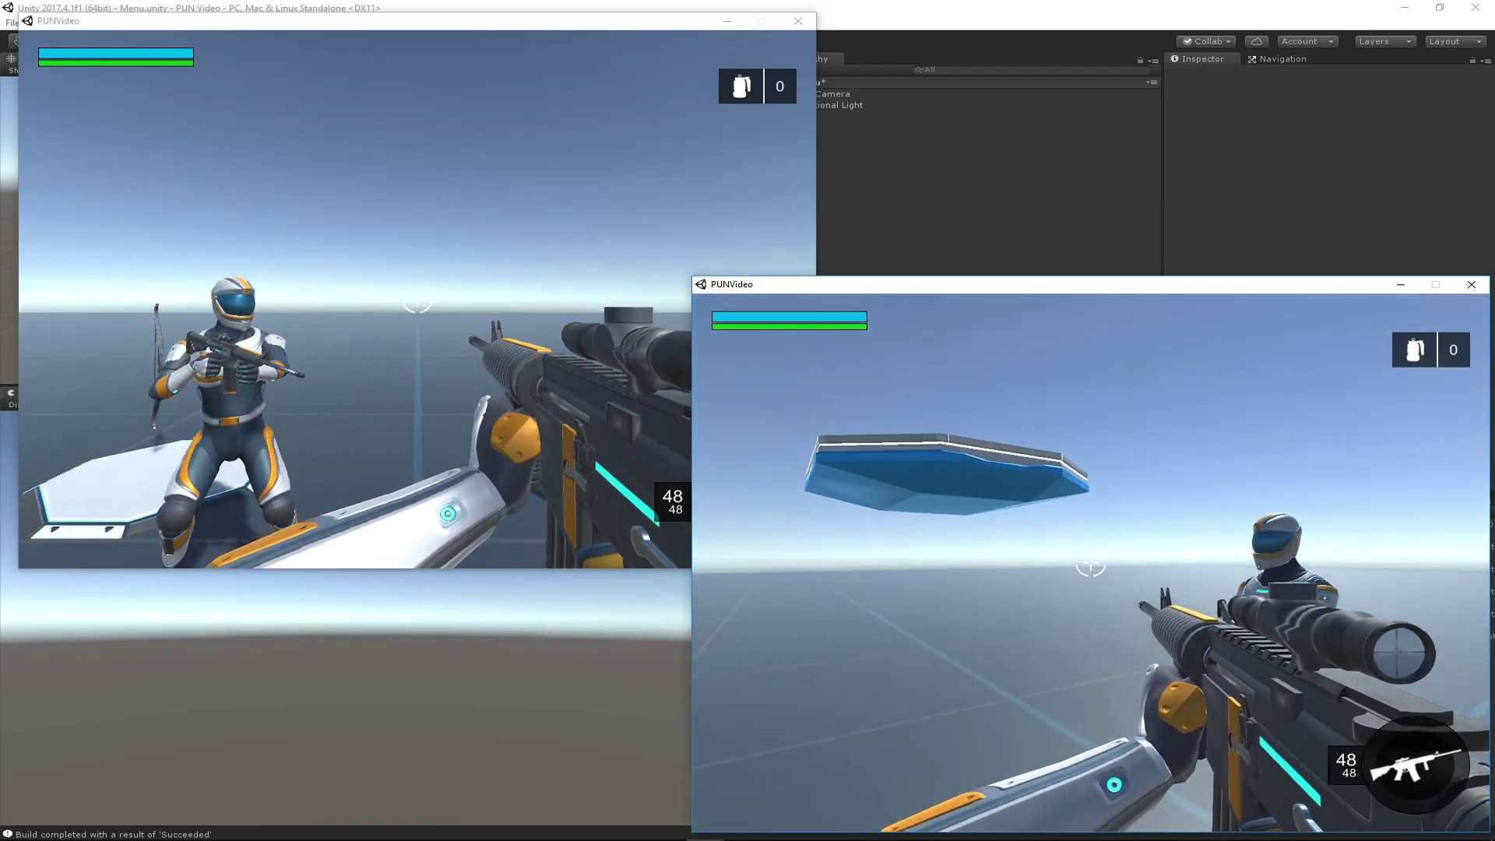
In the first PUNVideo instance, move the character onto the moving platform to test riding it over the network.
left_click(350, 343)
key("s")
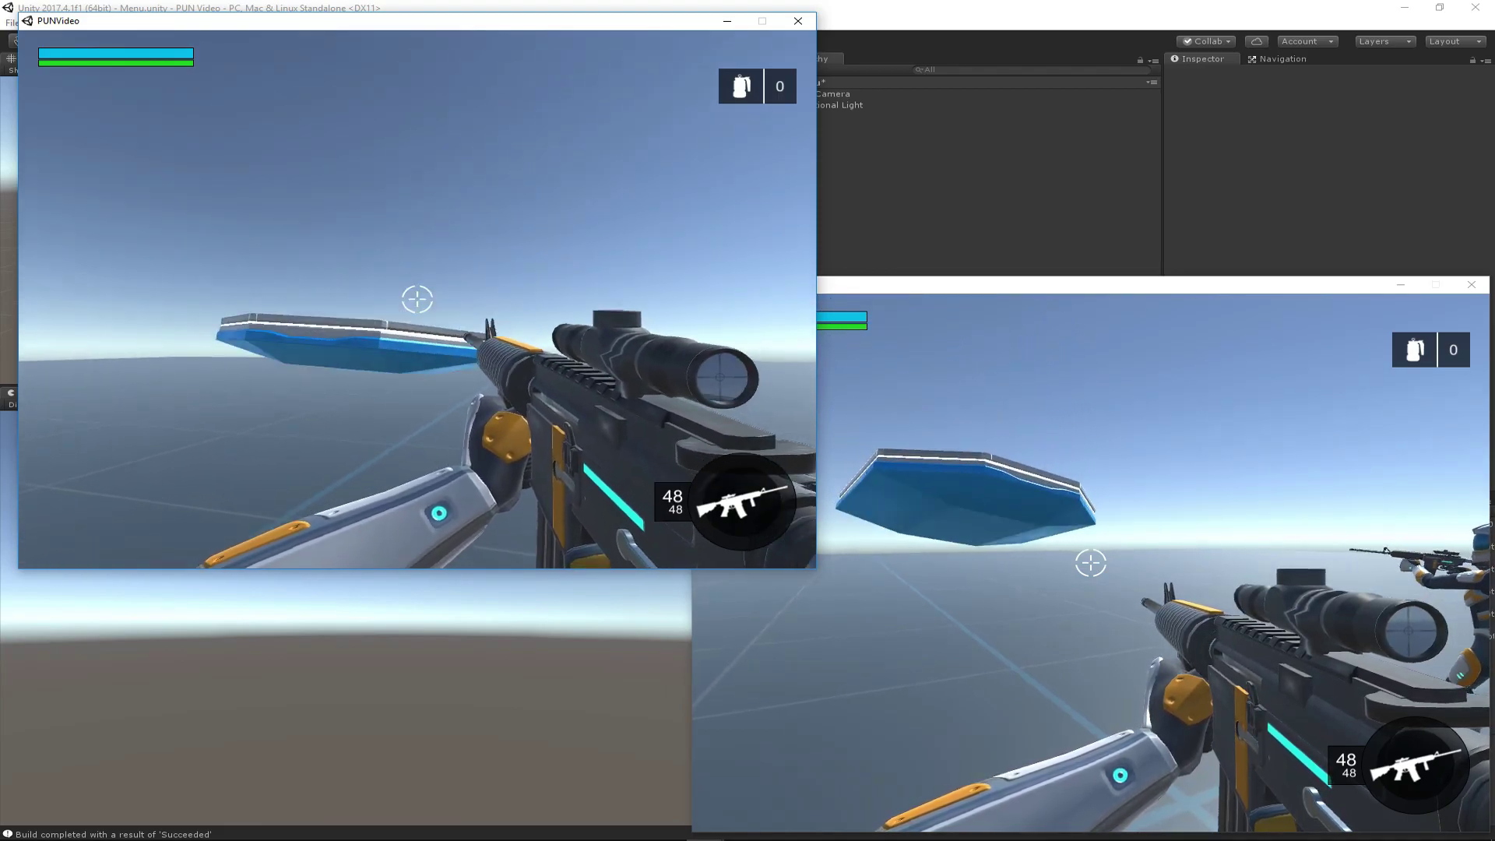
key("w")
key("space")
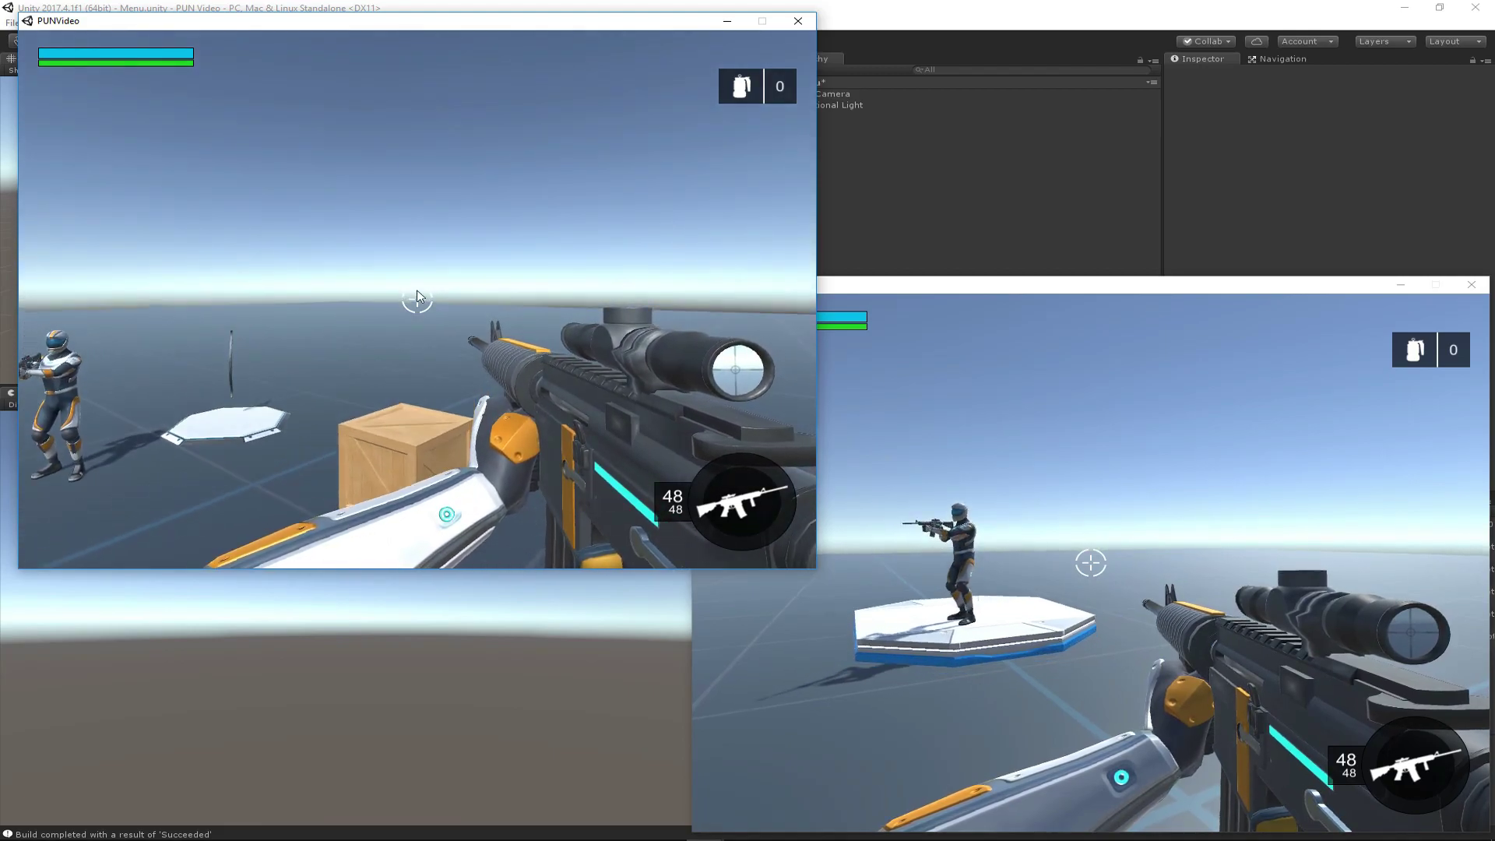
key("Escape")
In the second PUNVideo instance, pick up the bow from its weapon pad and shoot one arrow.
left_click(1165, 503)
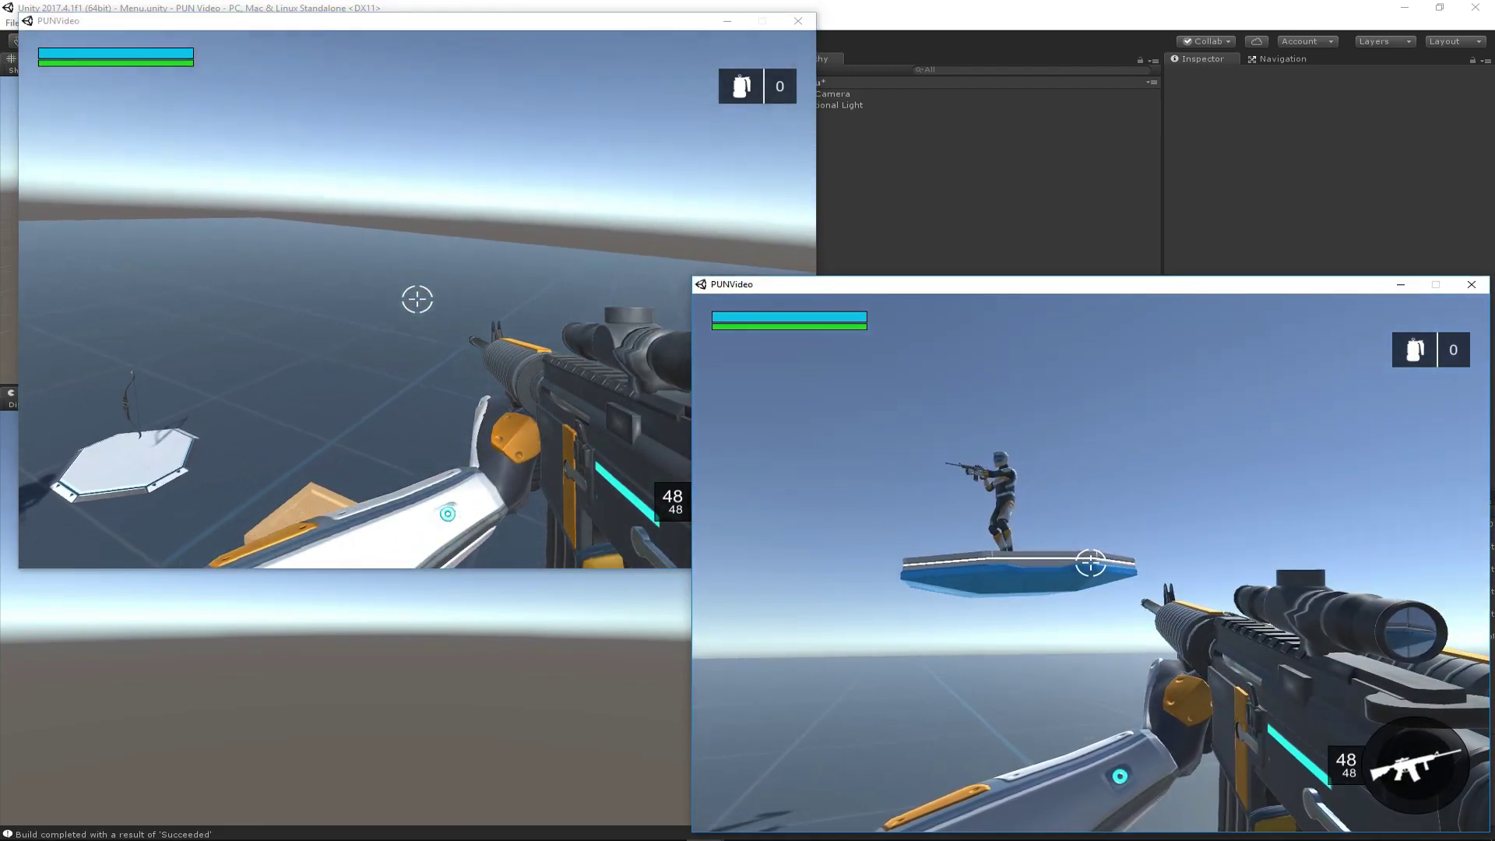
key("s")
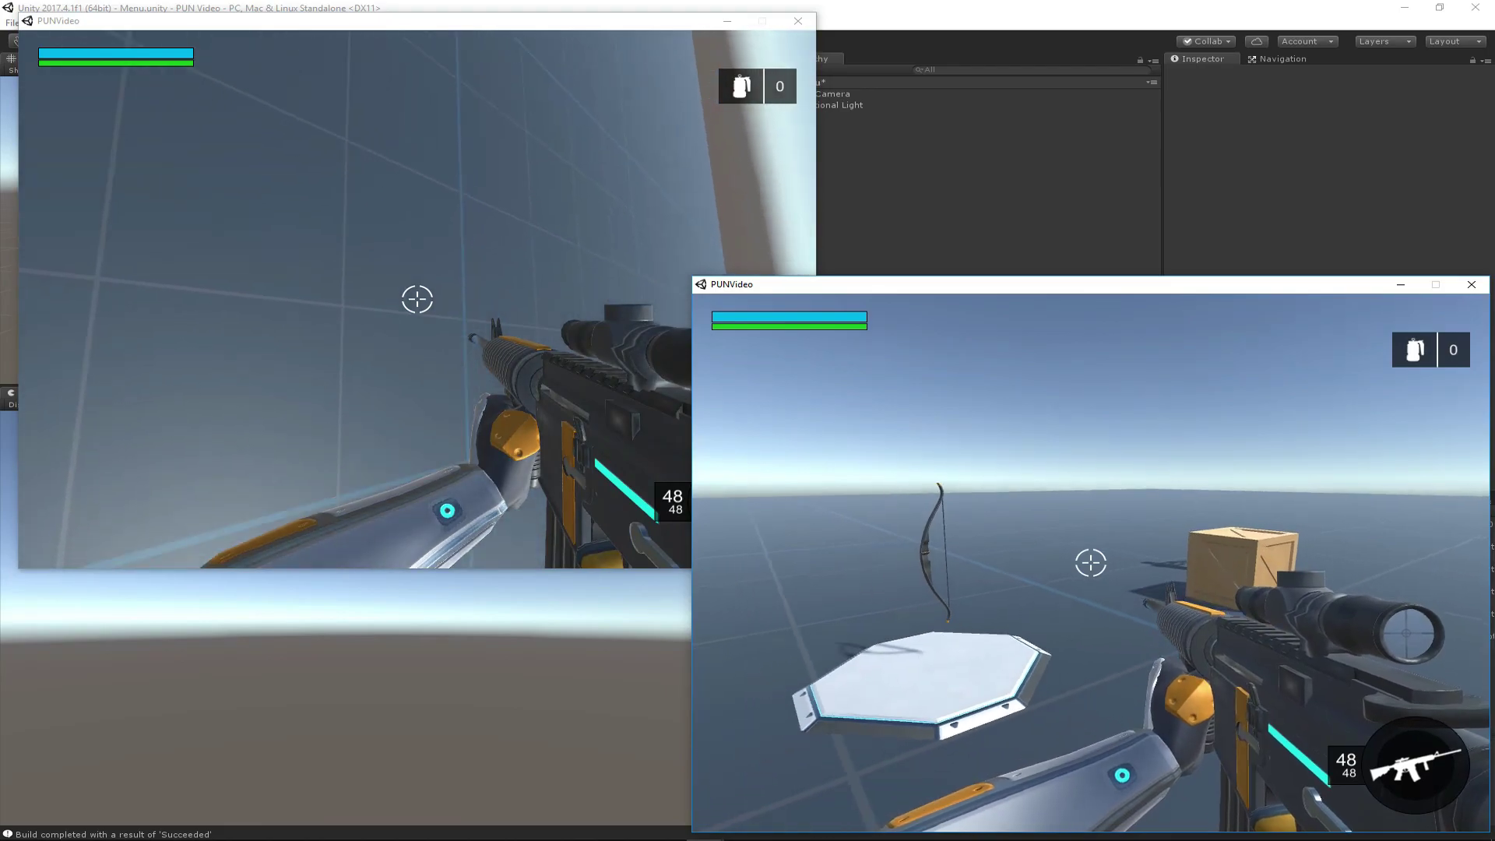
key("w")
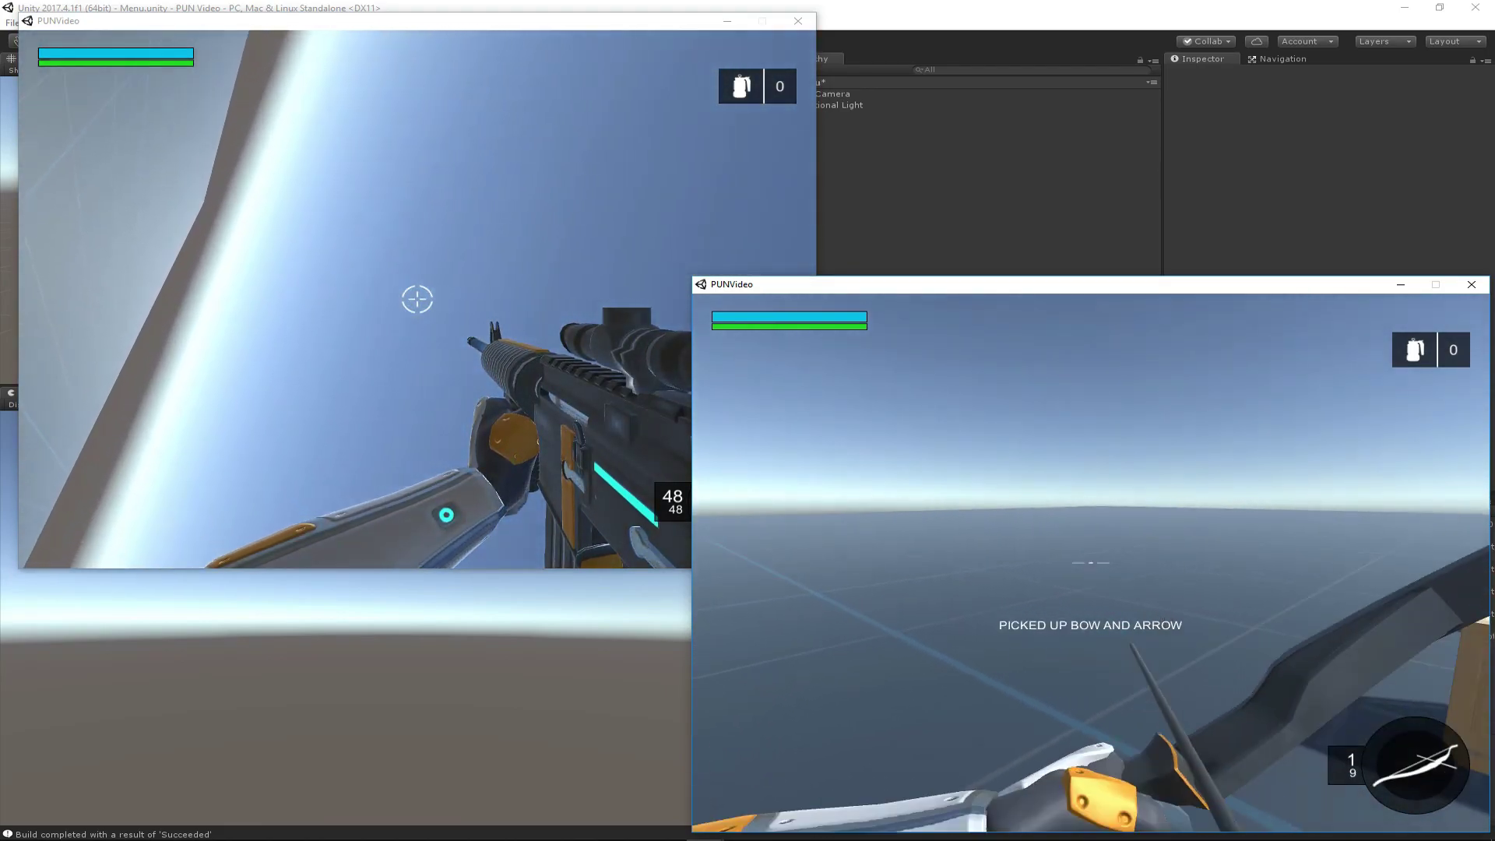
key("w")
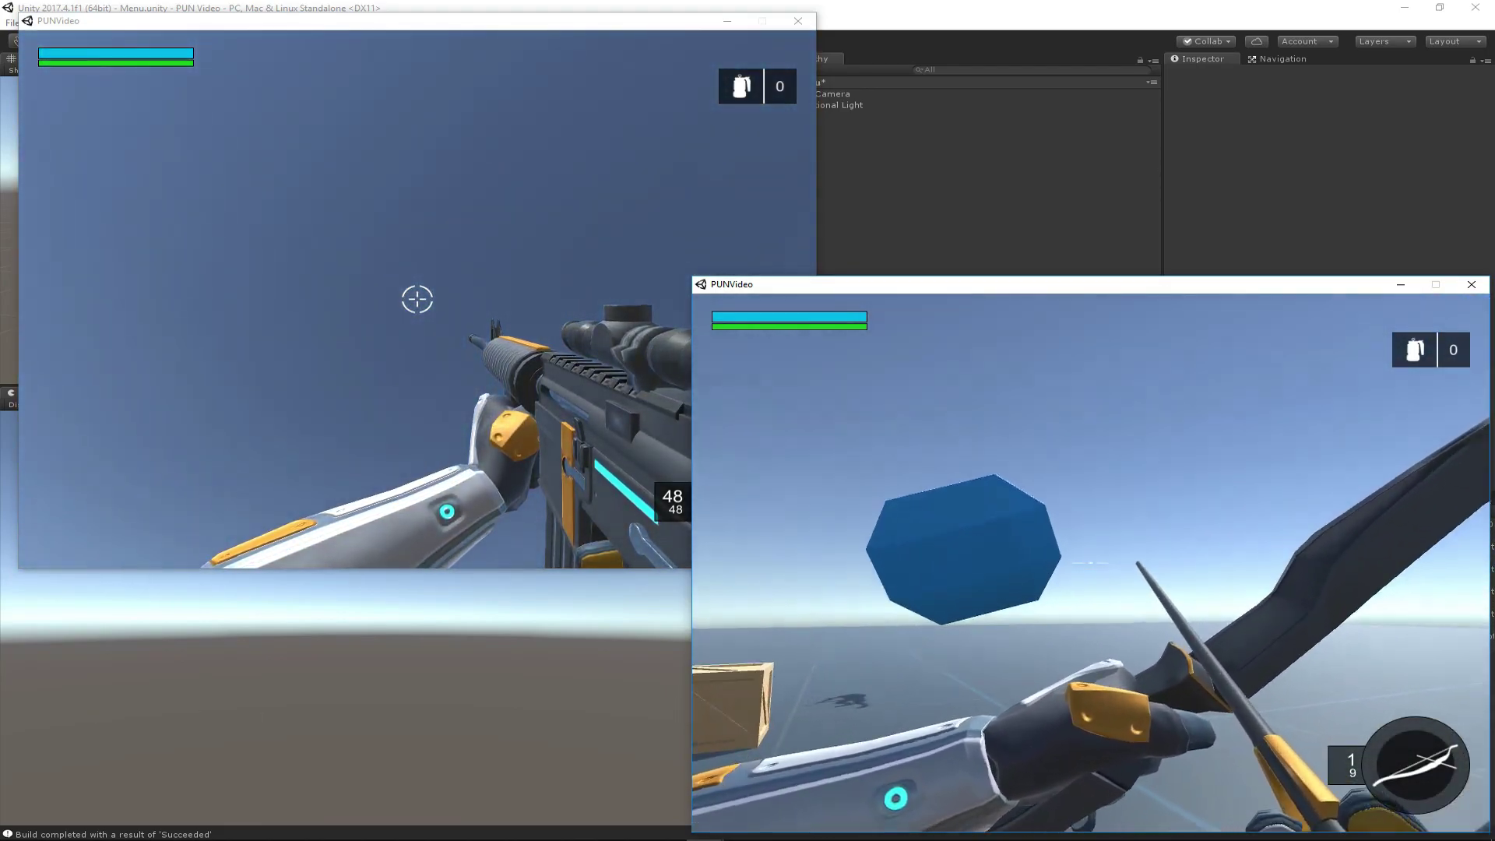
key("s")
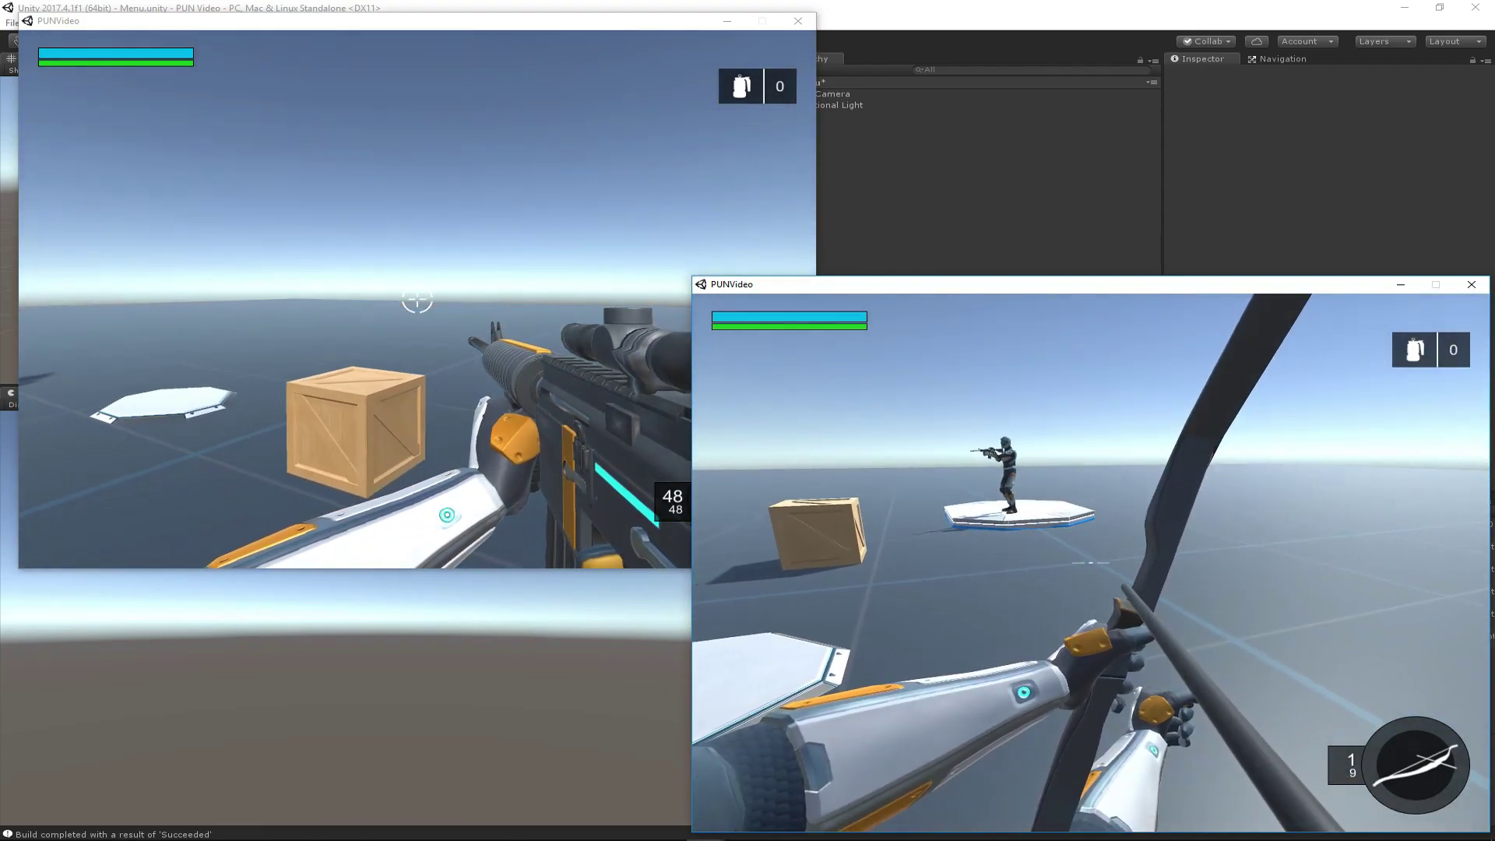
left_click(1090, 562)
key("Escape")
In the first PUNVideo instance, walk the character off the moving platform and face the player holding the bow.
left_click(417, 299)
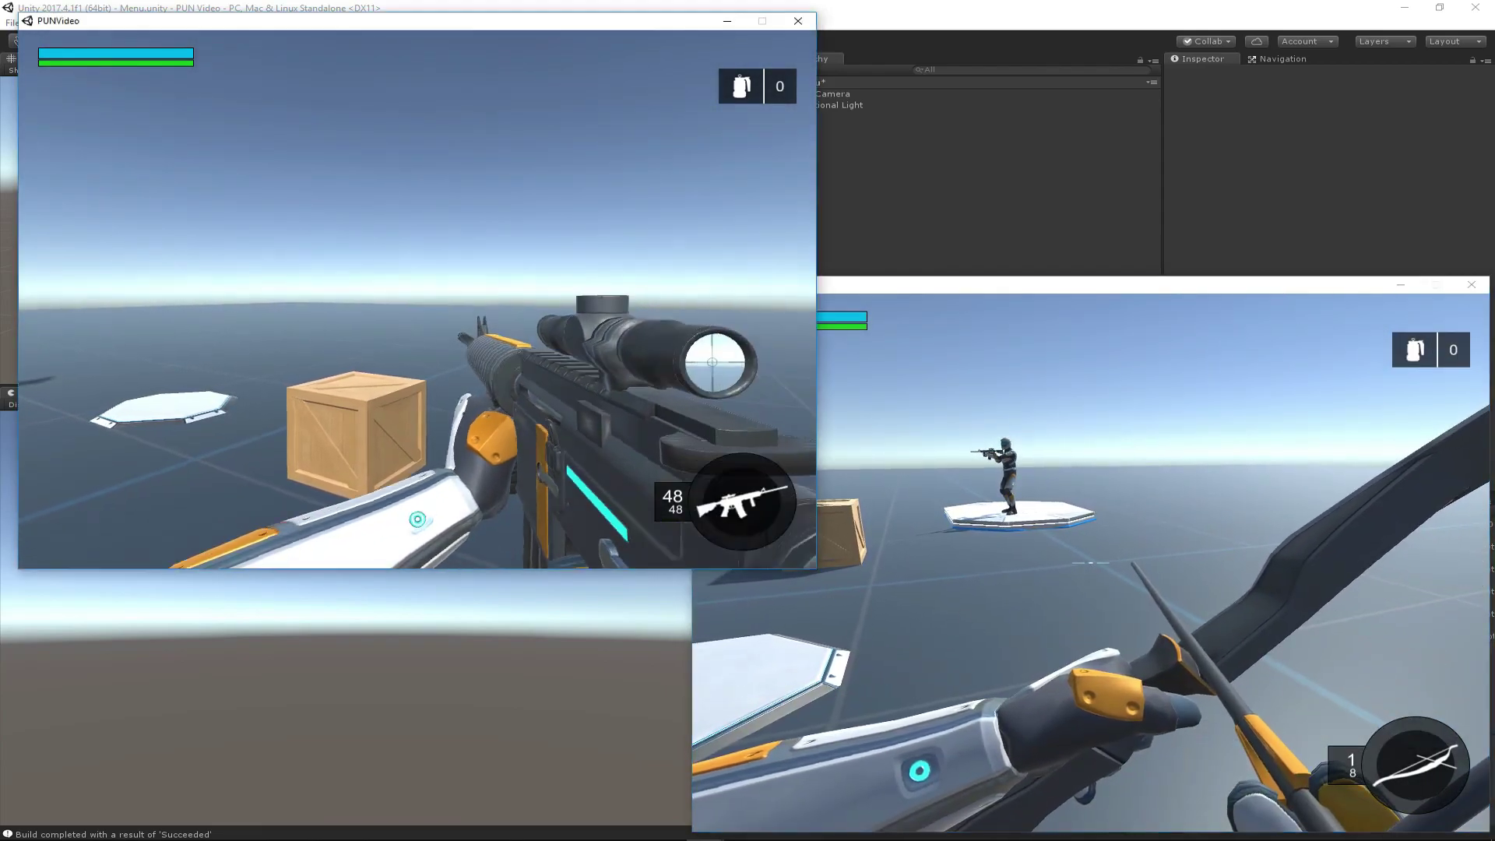
key("a")
key("w")
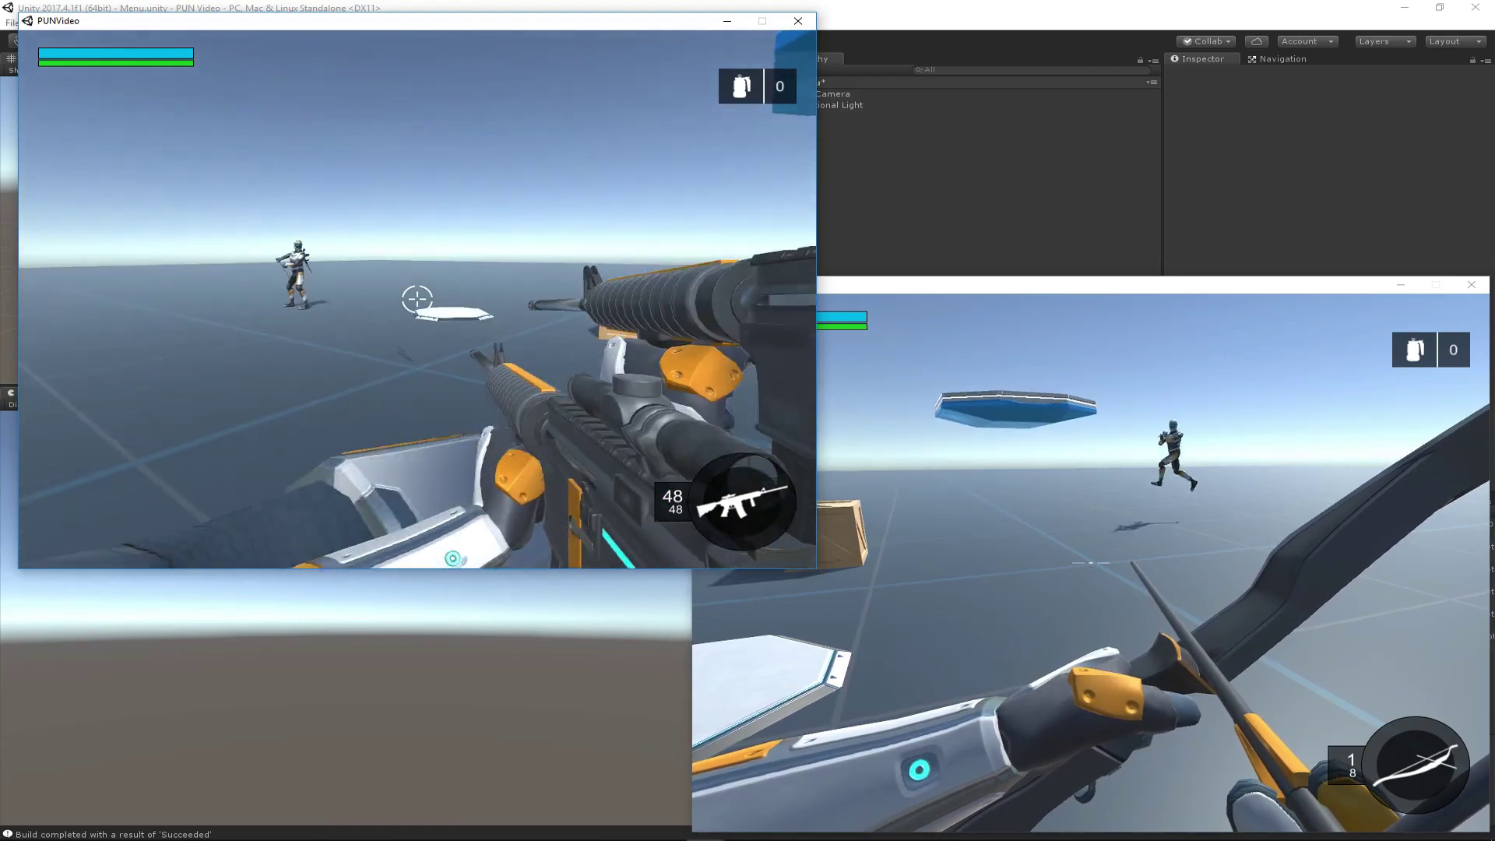
key("w")
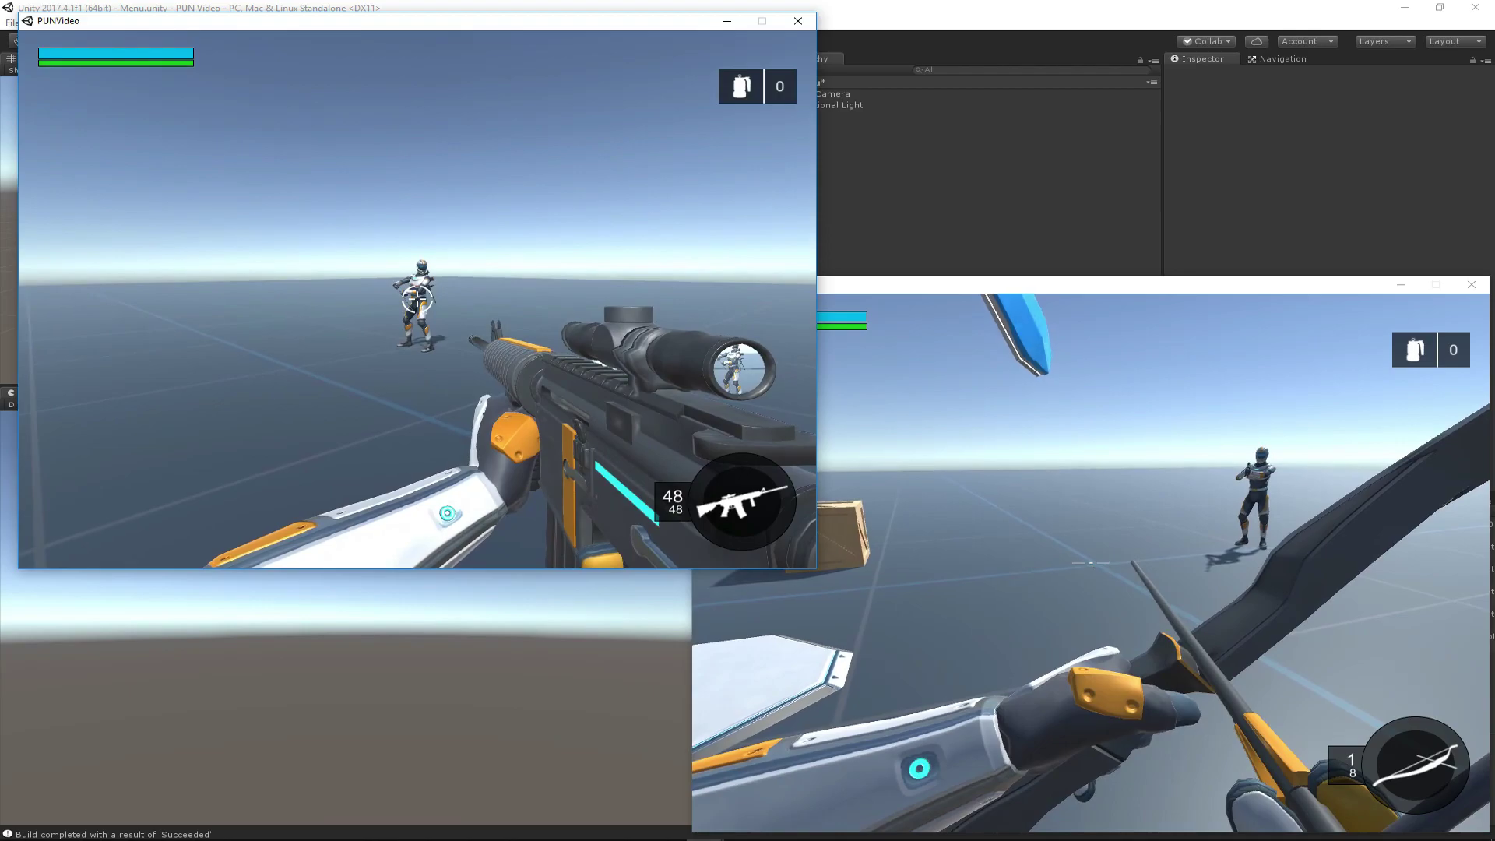
In the first PUNVideo instance, fire the assault rifle at the other player to test damage over the network.
left_click(417, 299)
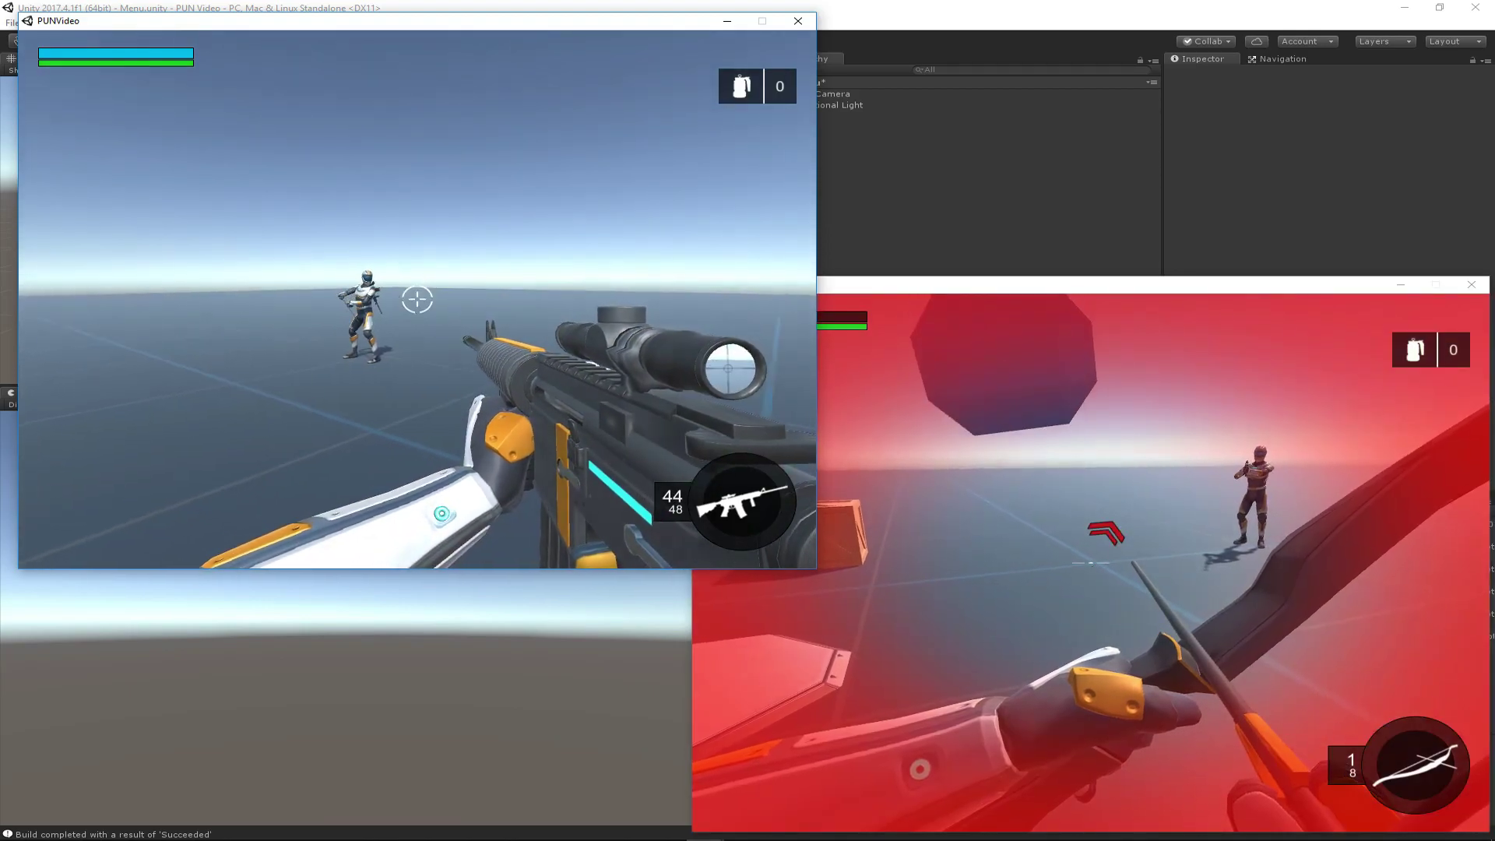
left_click(417, 299)
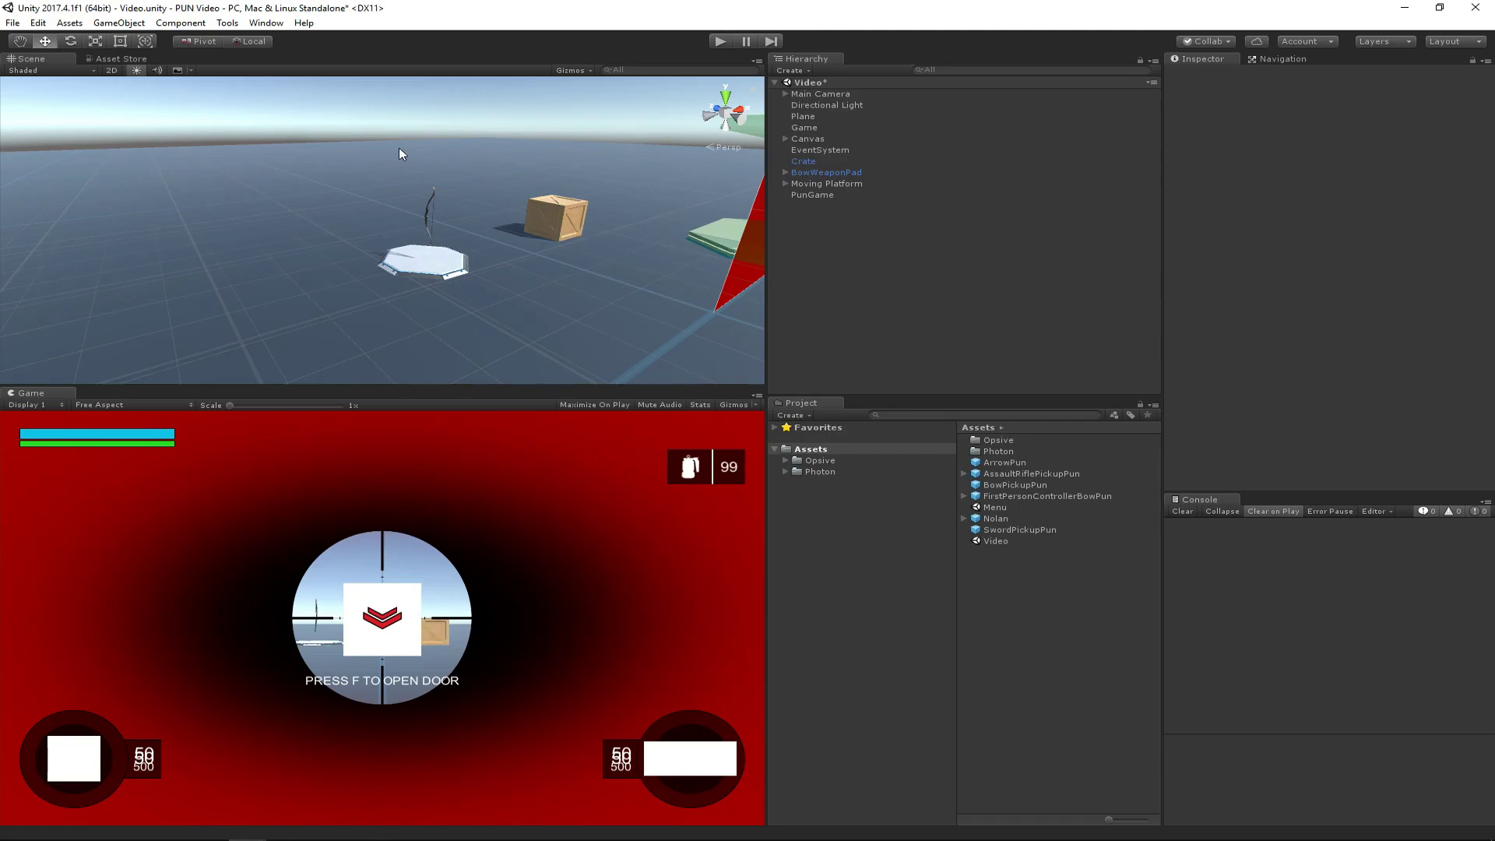
Add a cube to the Video scene and place it above the floor near the bow pad, at about -4.36, 1.96, 1.12.
left_click_drag(0, 264, 661, 264)
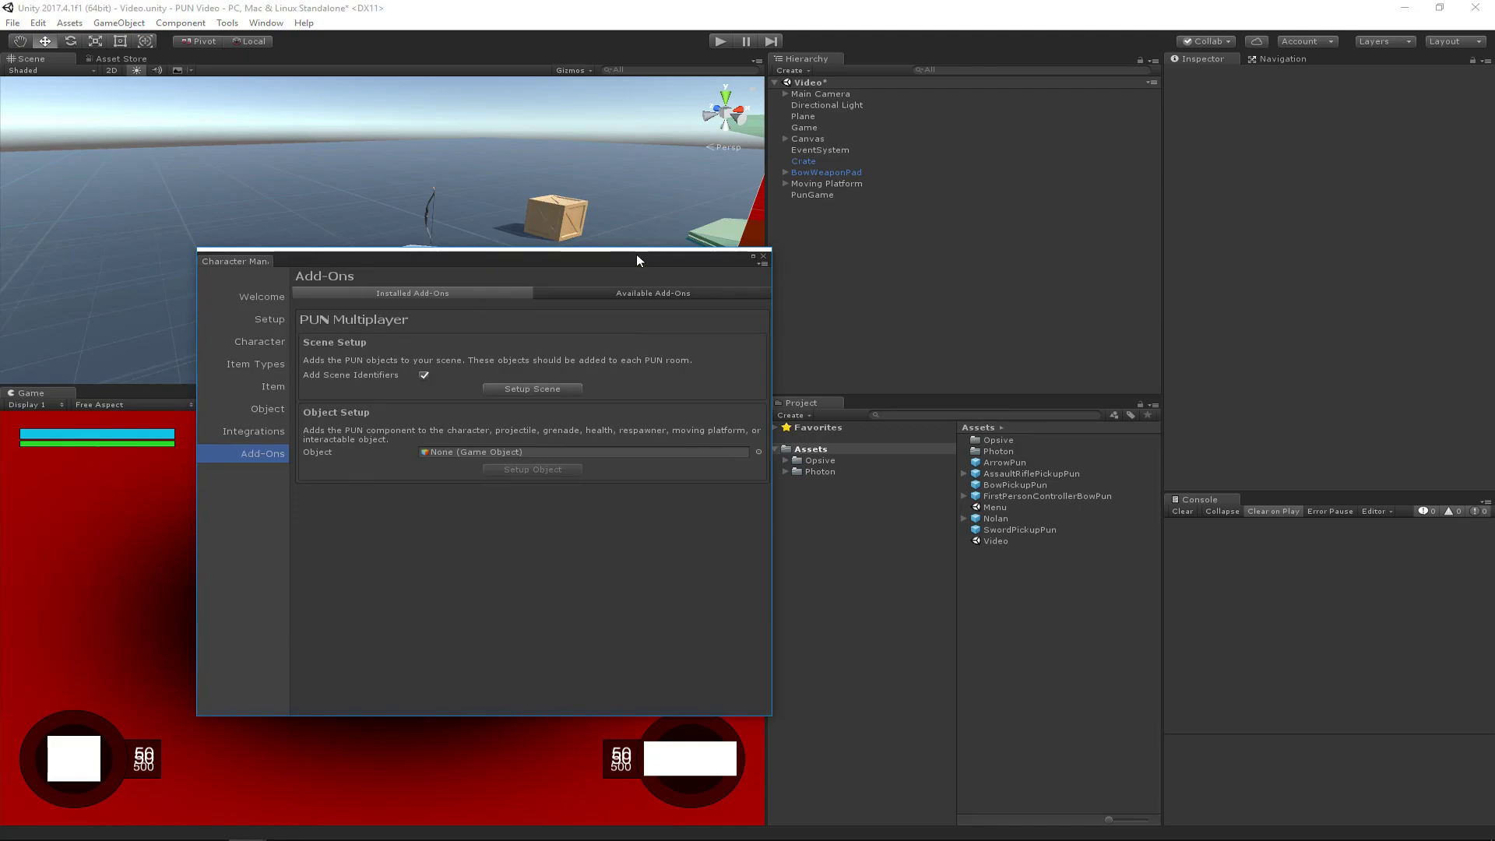
left_click_drag(637, 254, 0, 303)
left_click(118, 23)
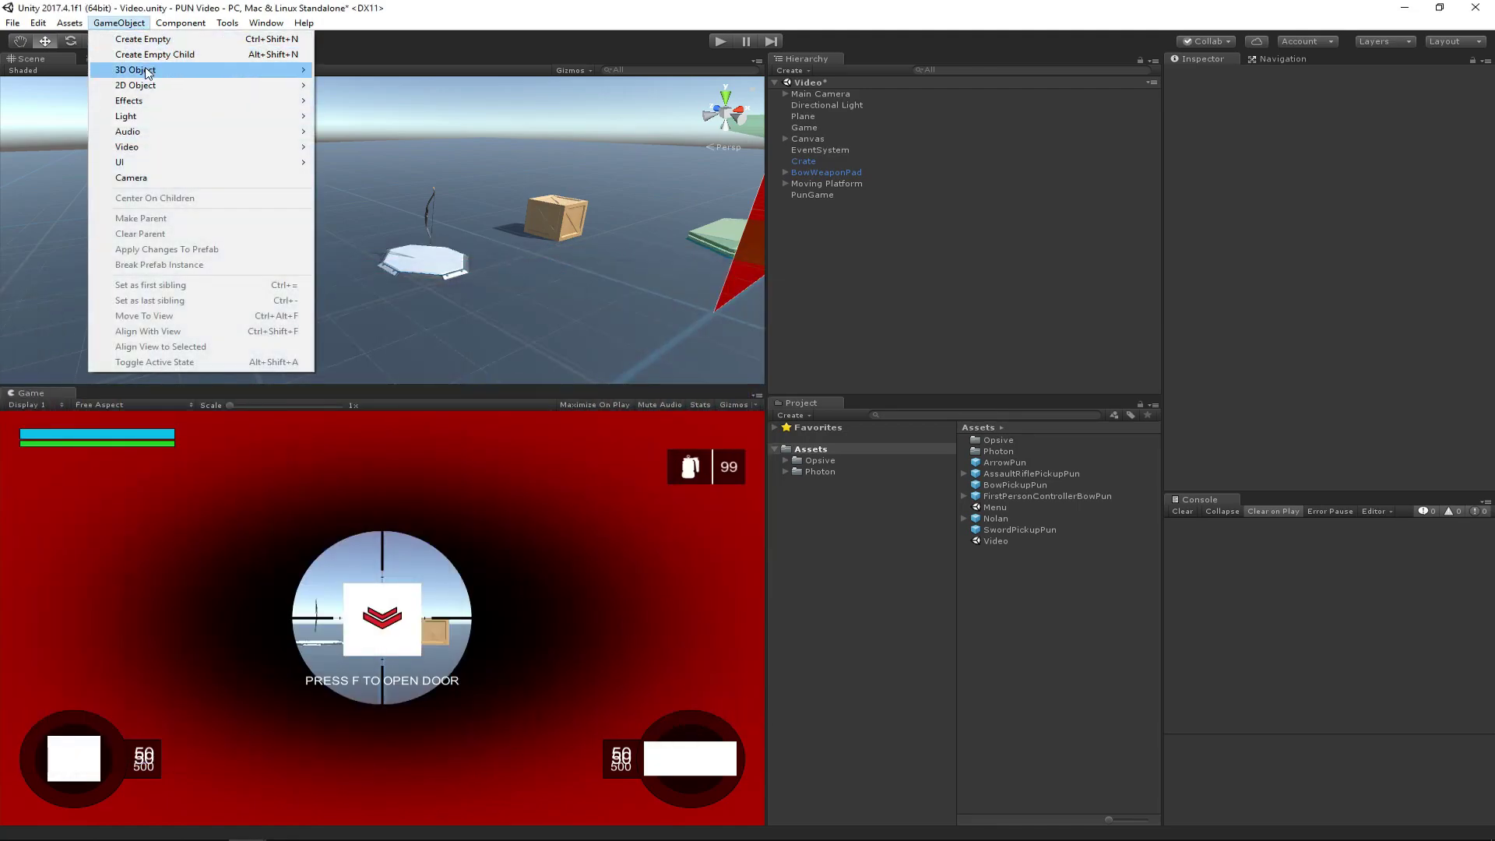
mouse_move(299, 70)
left_click(348, 69)
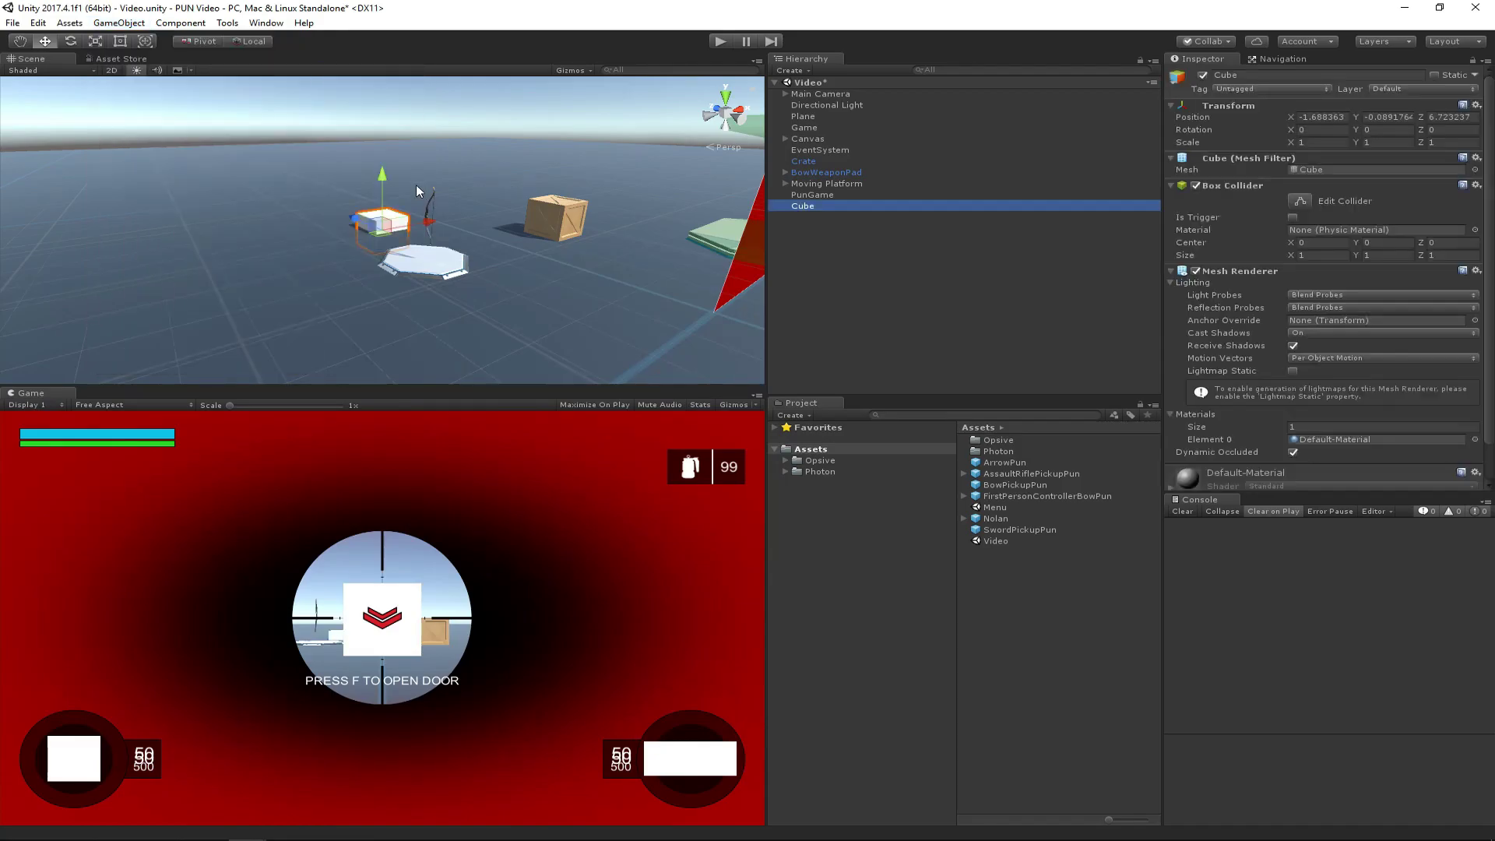
left_click_drag(374, 183, 466, 226)
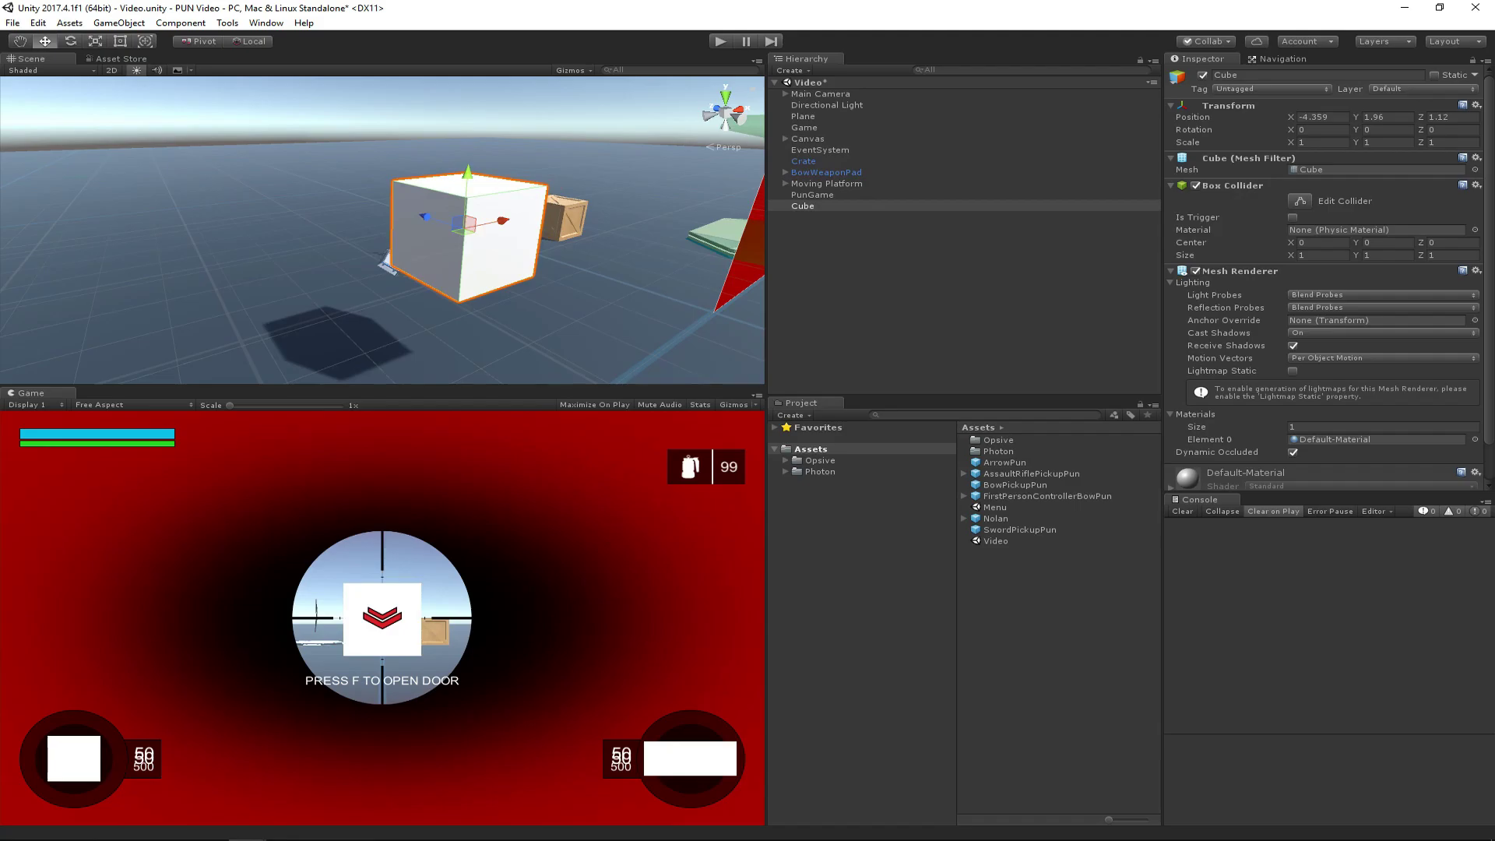
Run the PUN Multiplayer scene setup with Add Scene Identifiers enabled and check the cube's Scene Object Identifier component.
left_click(654, 385)
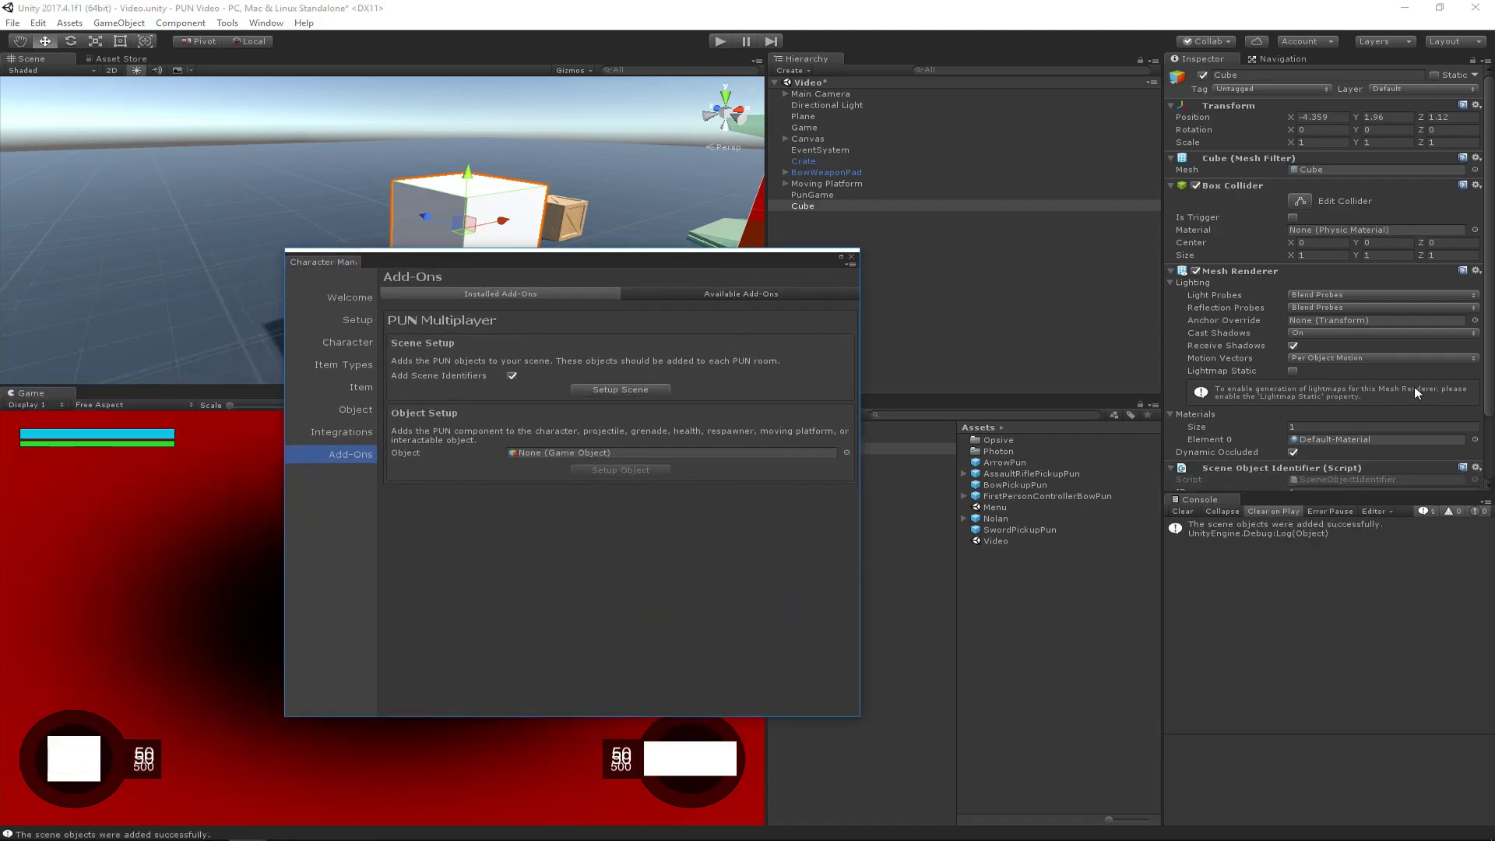
scroll(1414, 386, "down", 3)
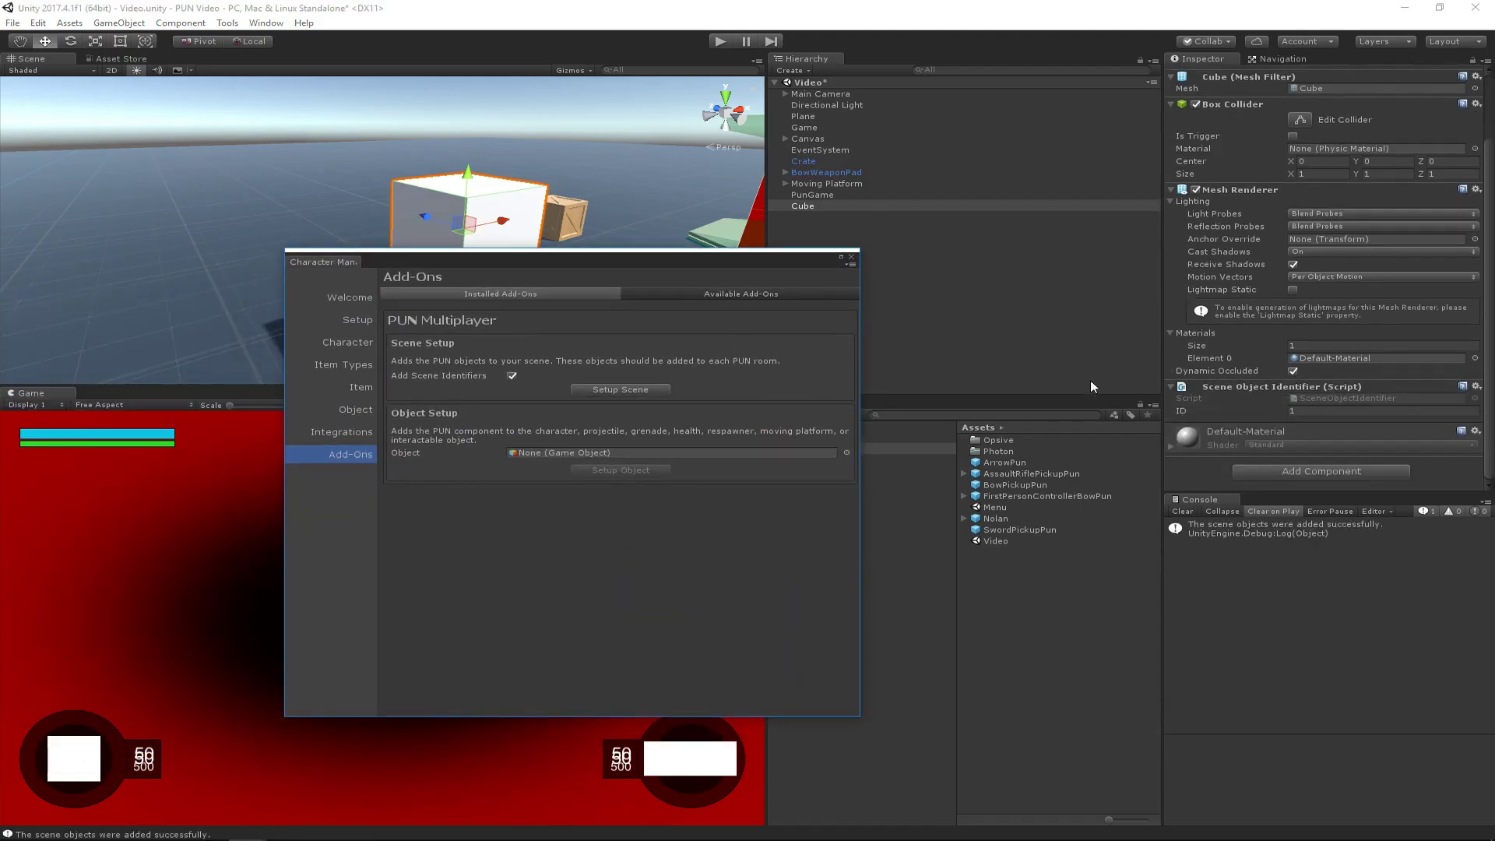
left_click_drag(698, 262, 0, 311)
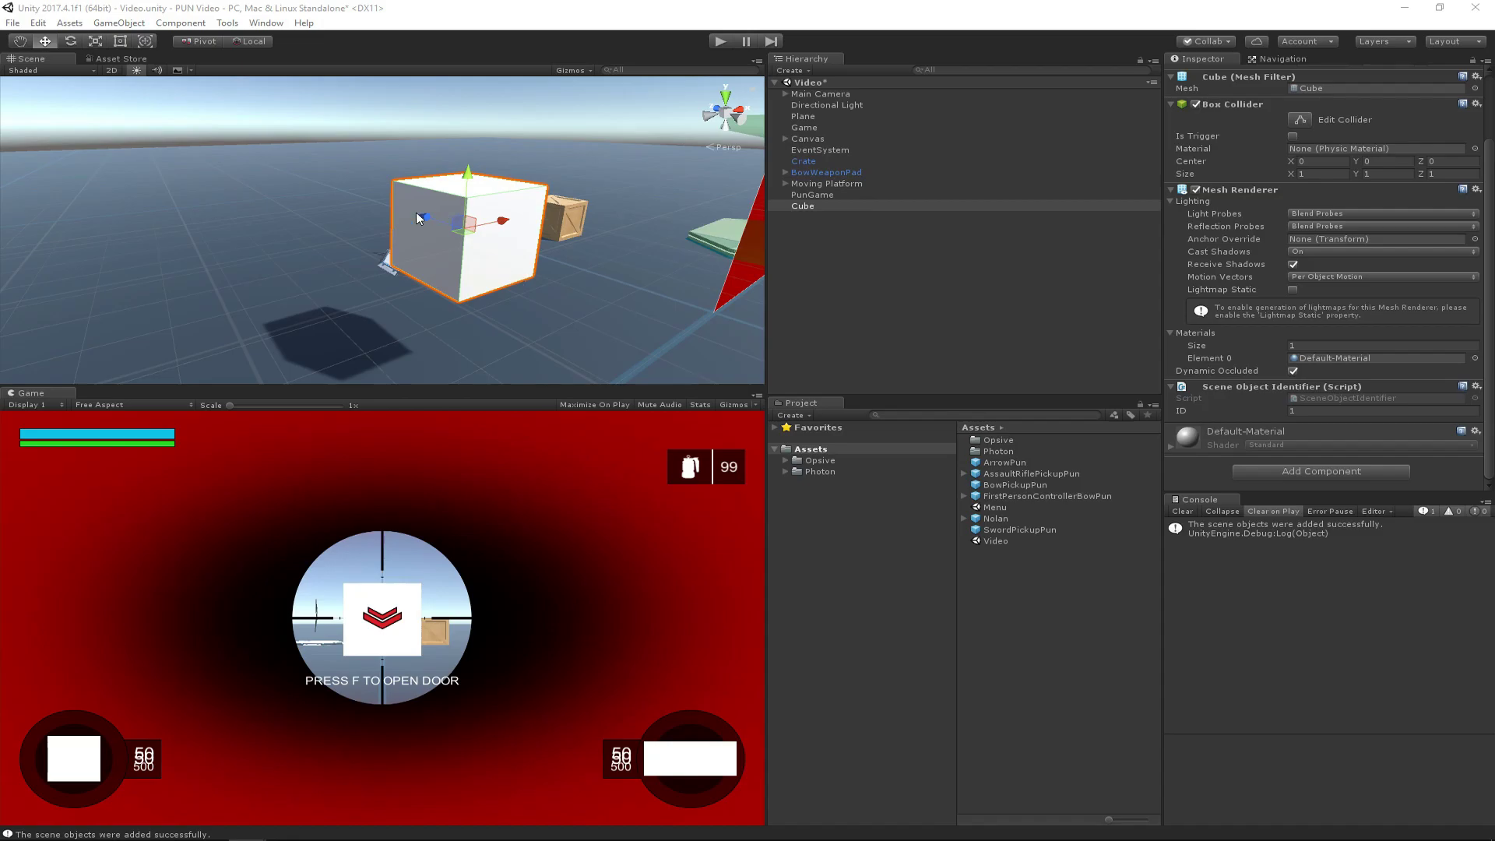
Examine the Scene Object Identifier component on the floor plane and the crate, ending with nothing selected.
middle_click_drag(681, 277, 543, 274)
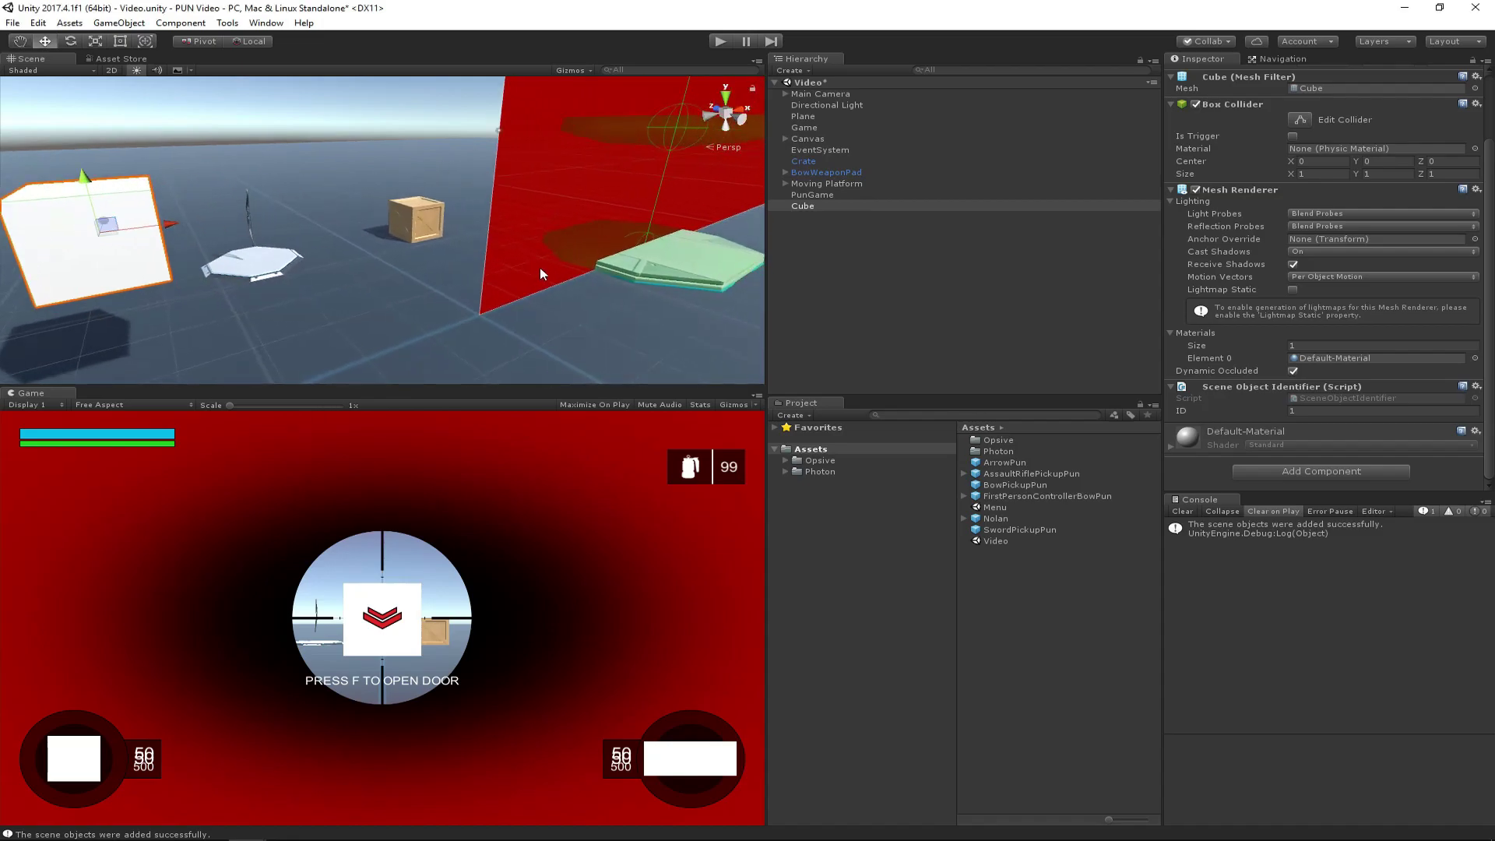
left_click(425, 220)
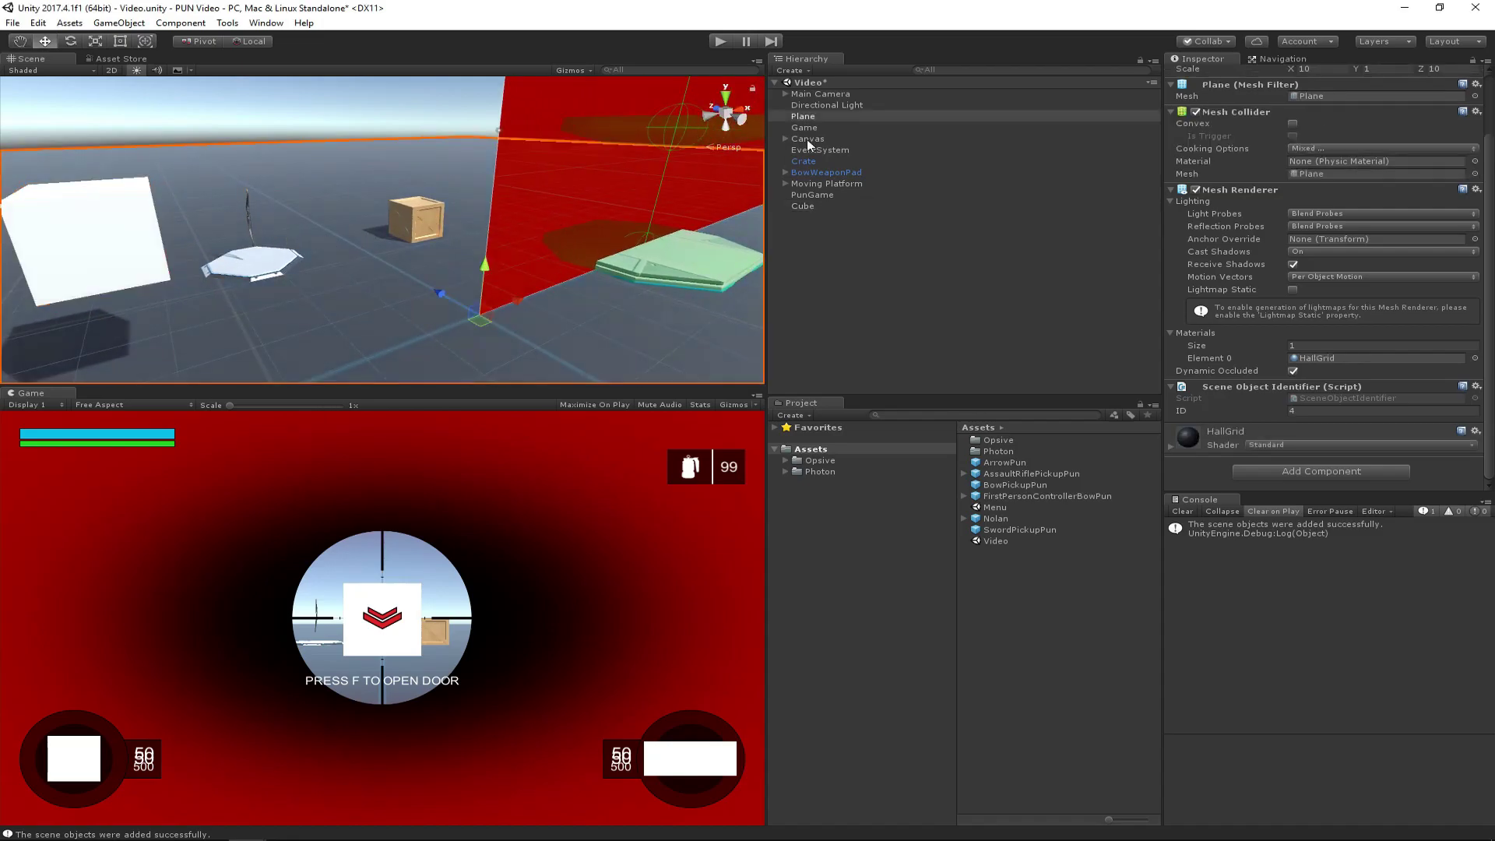
scroll(486, 199, "up", 3)
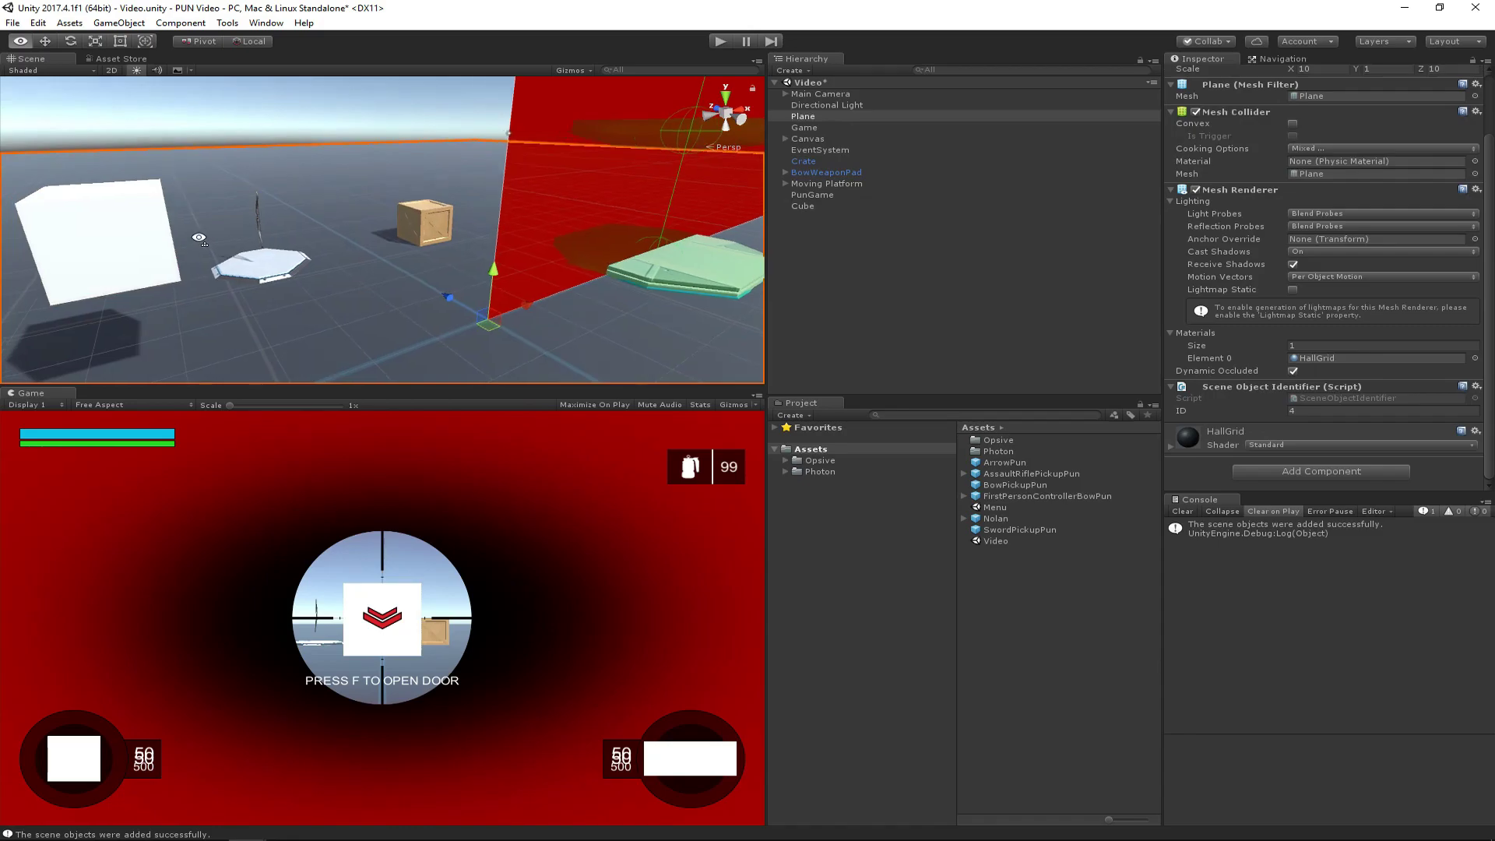
left_click(427, 200)
scroll(1310, 357, "down", 15)
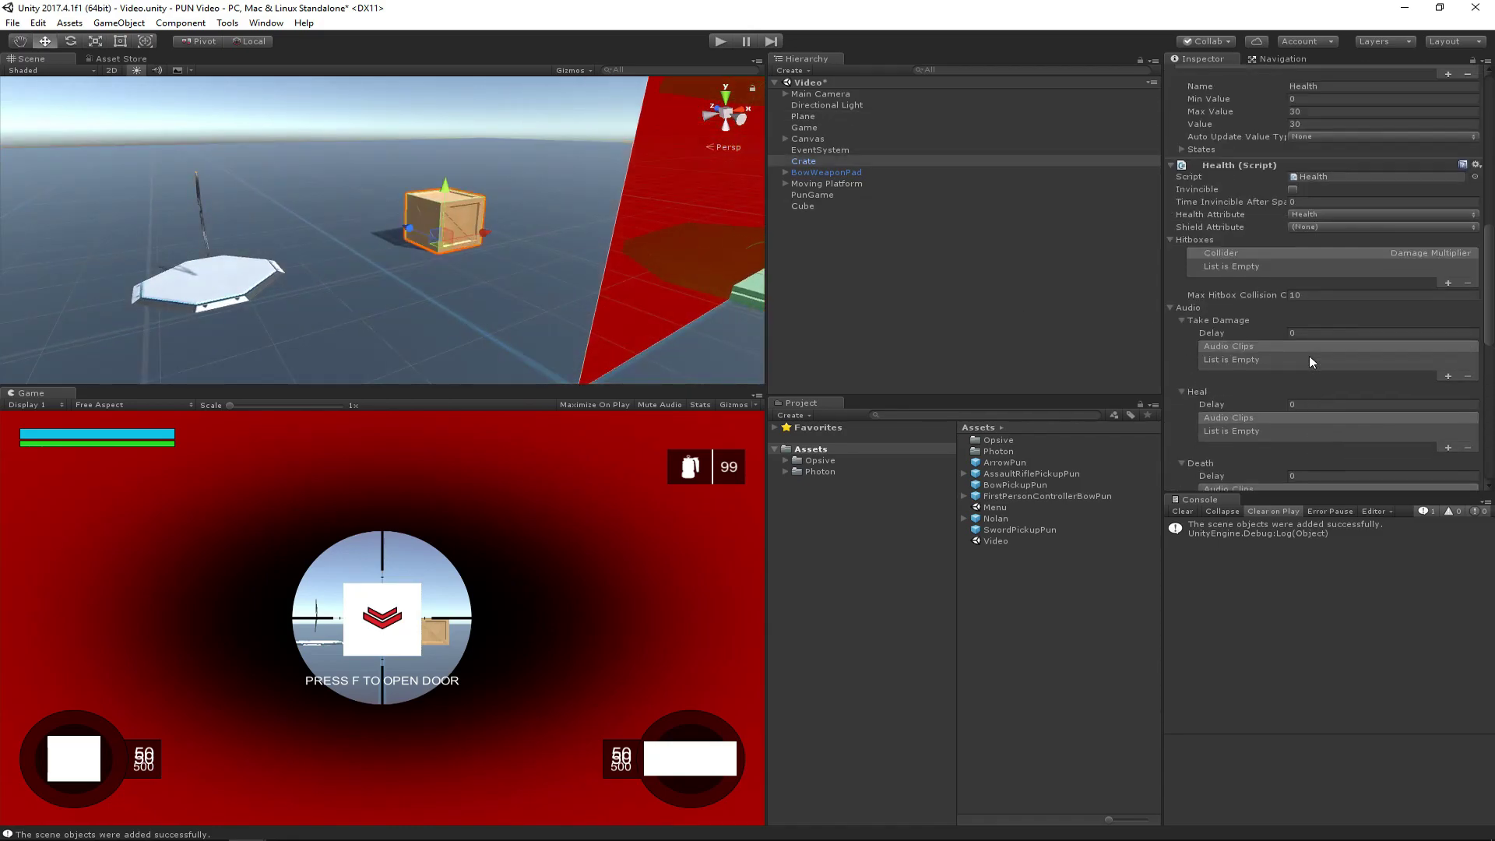
scroll(1310, 243, "down", 10)
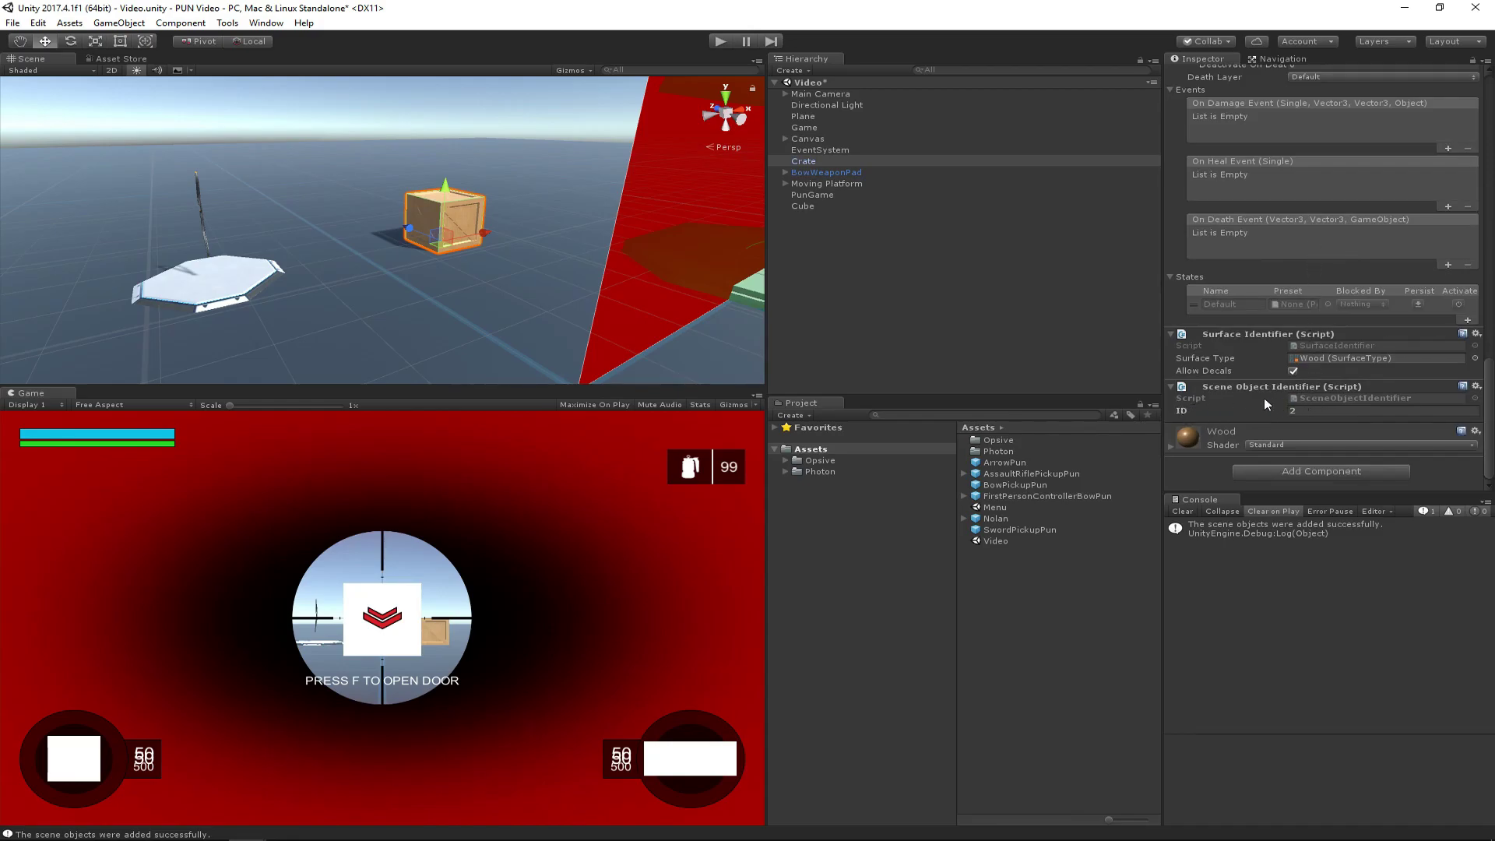
mouse_move(481, 203)
right_mouse_down()
mouse_move(366, 196)
mouse_move(478, 183)
right_mouse_up()
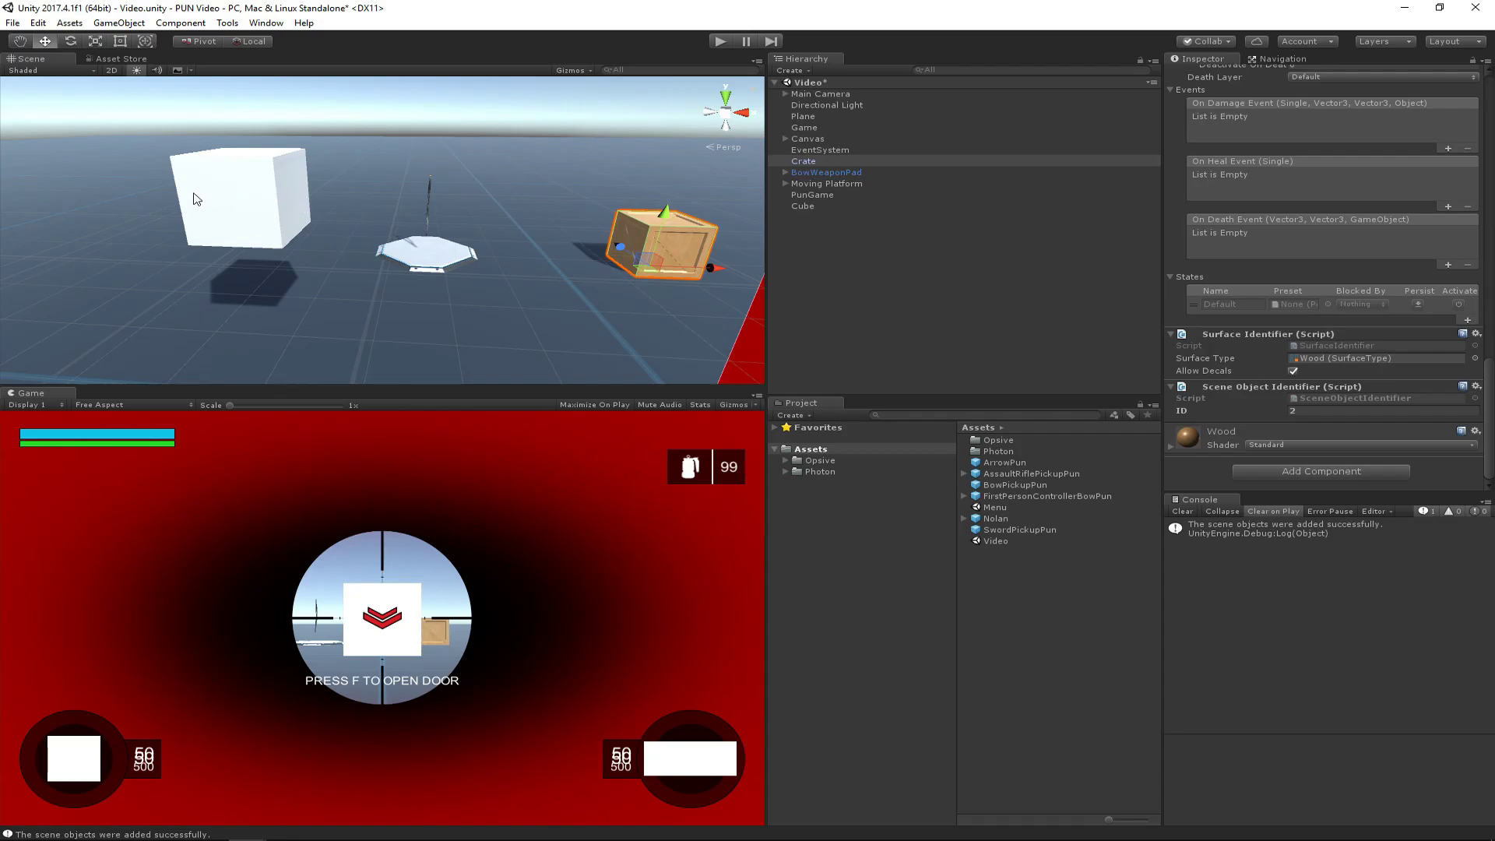
left_click_drag(0, 304, 0, 296)
left_click(1012, 316)
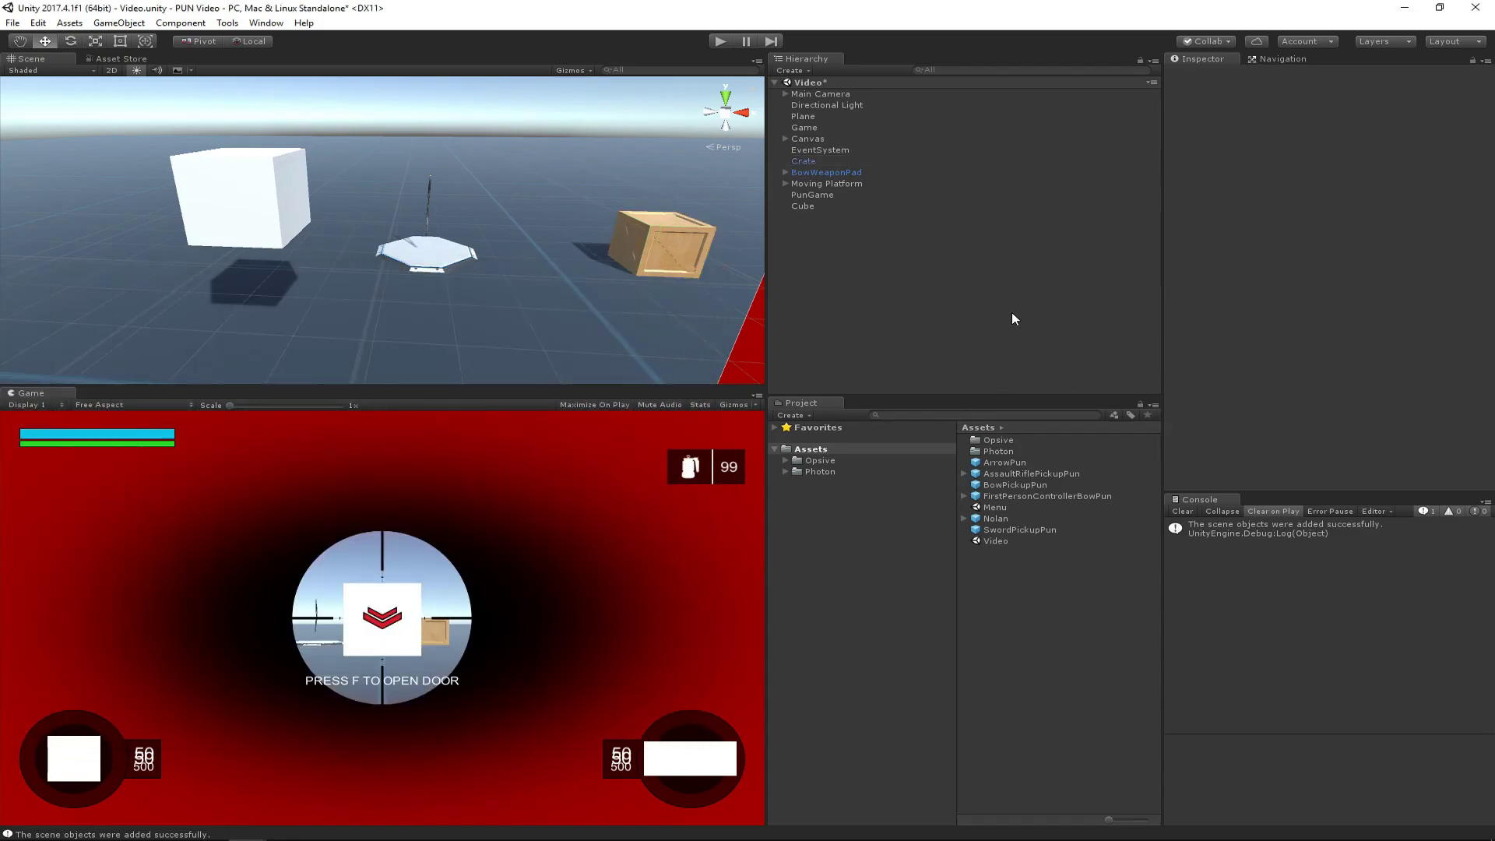